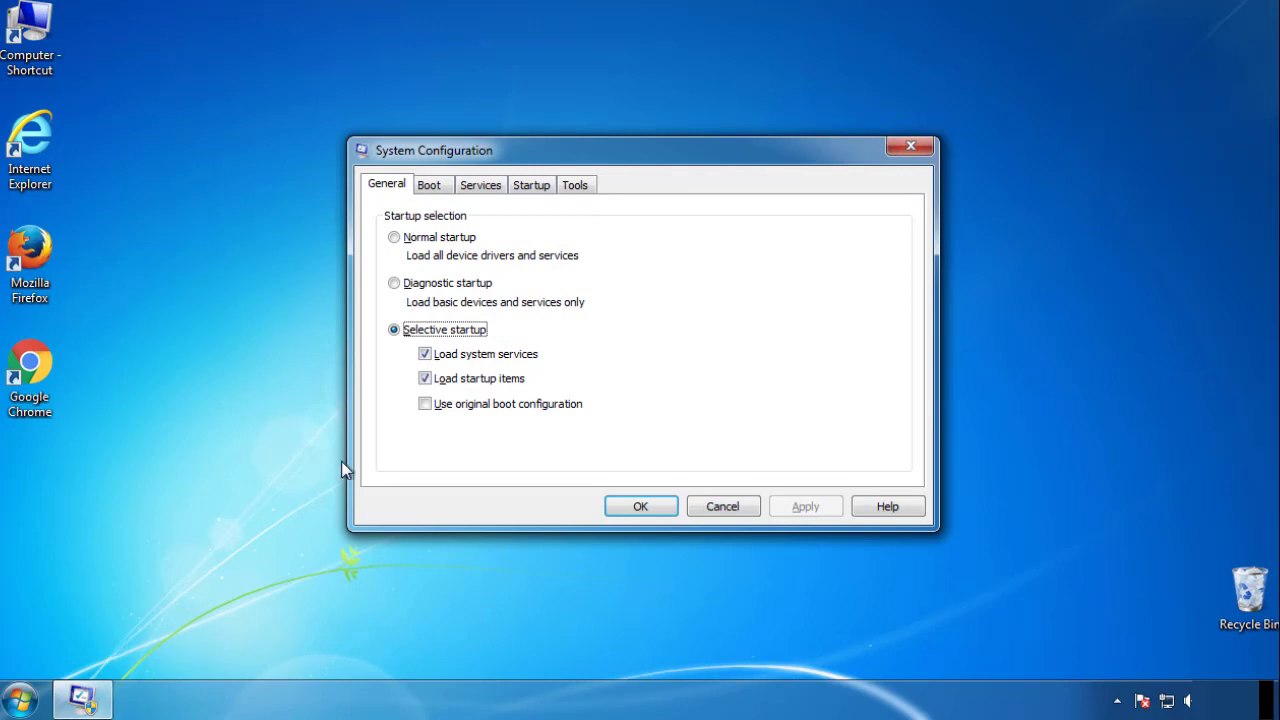
- Enable Safe boot with the Minimal option in the boot settings and restart the computer into safe mode
click(428, 185)
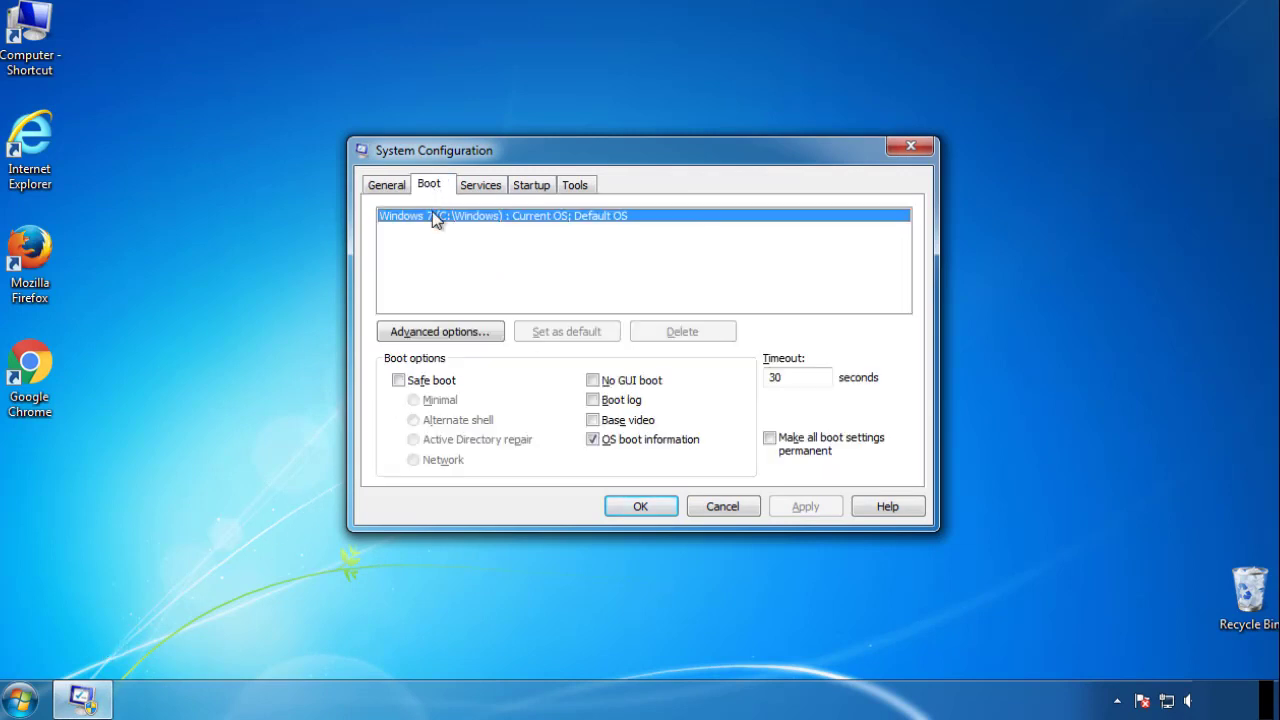
click(398, 380)
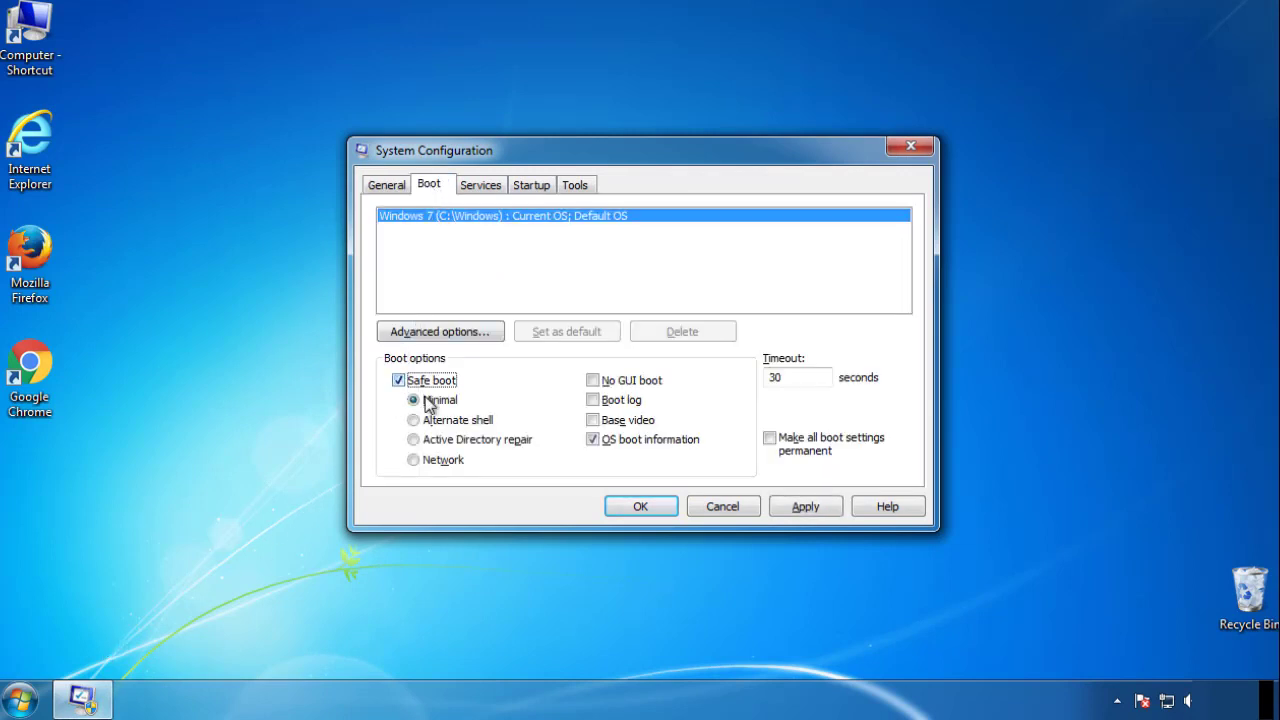
click(650, 510)
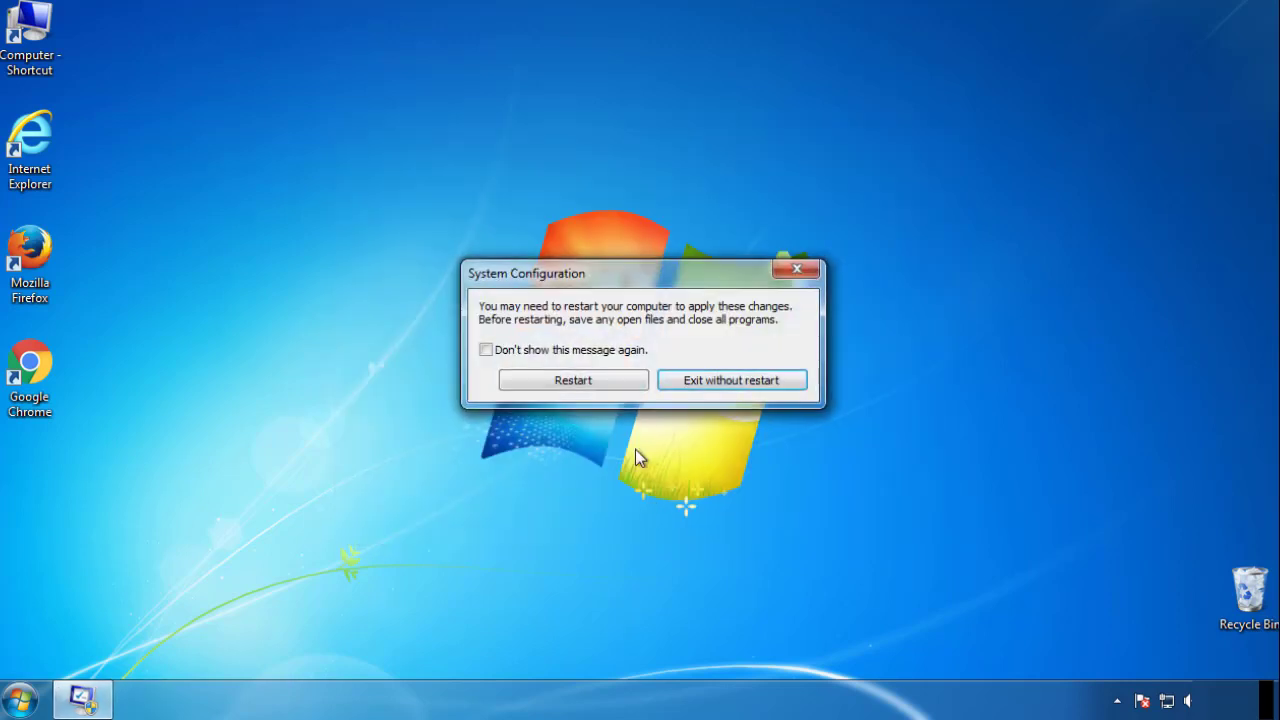
click(578, 385)
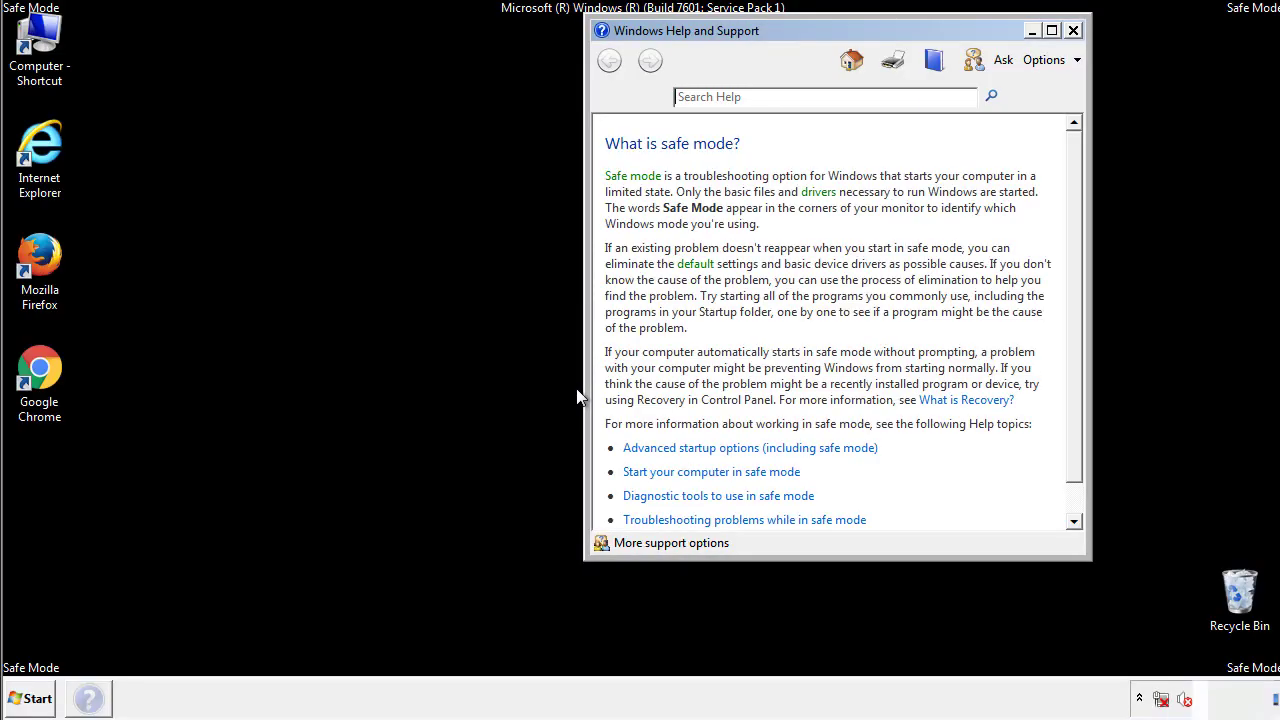
click(1072, 31)
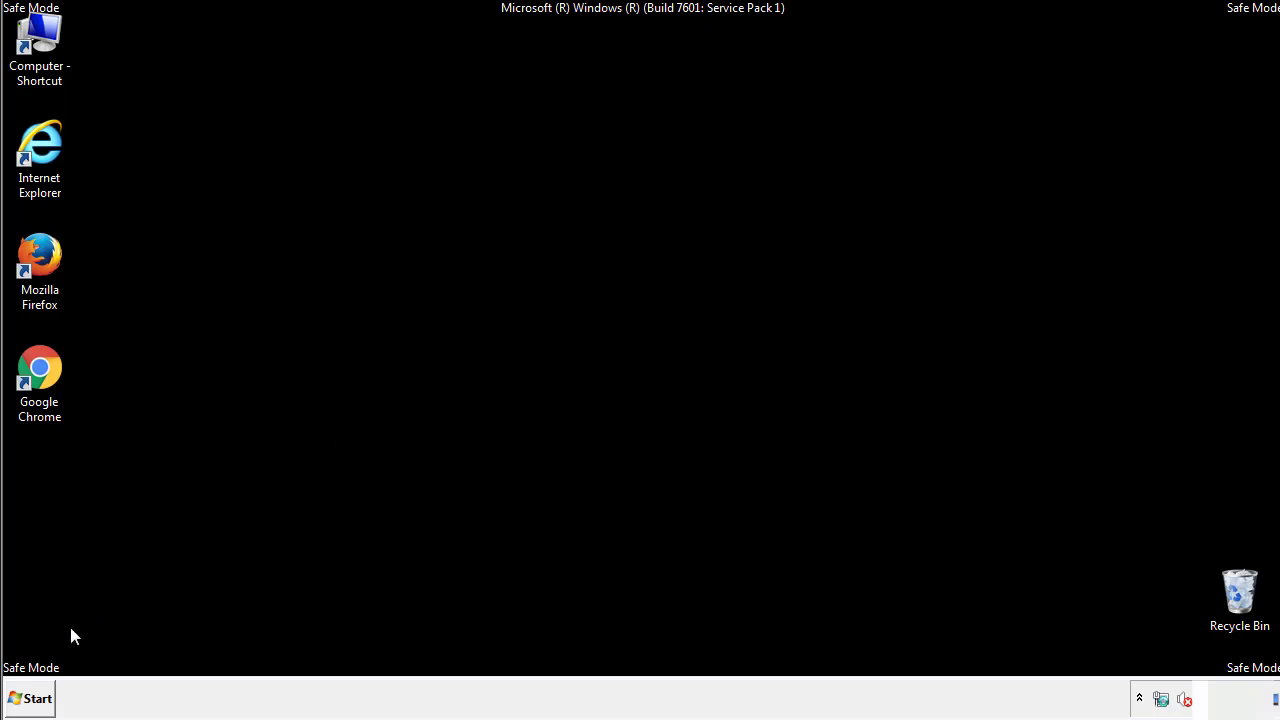
- Confirm the Folder Options view settings in Control Panel with hidden files, folders, and drives shown
click(29, 698)
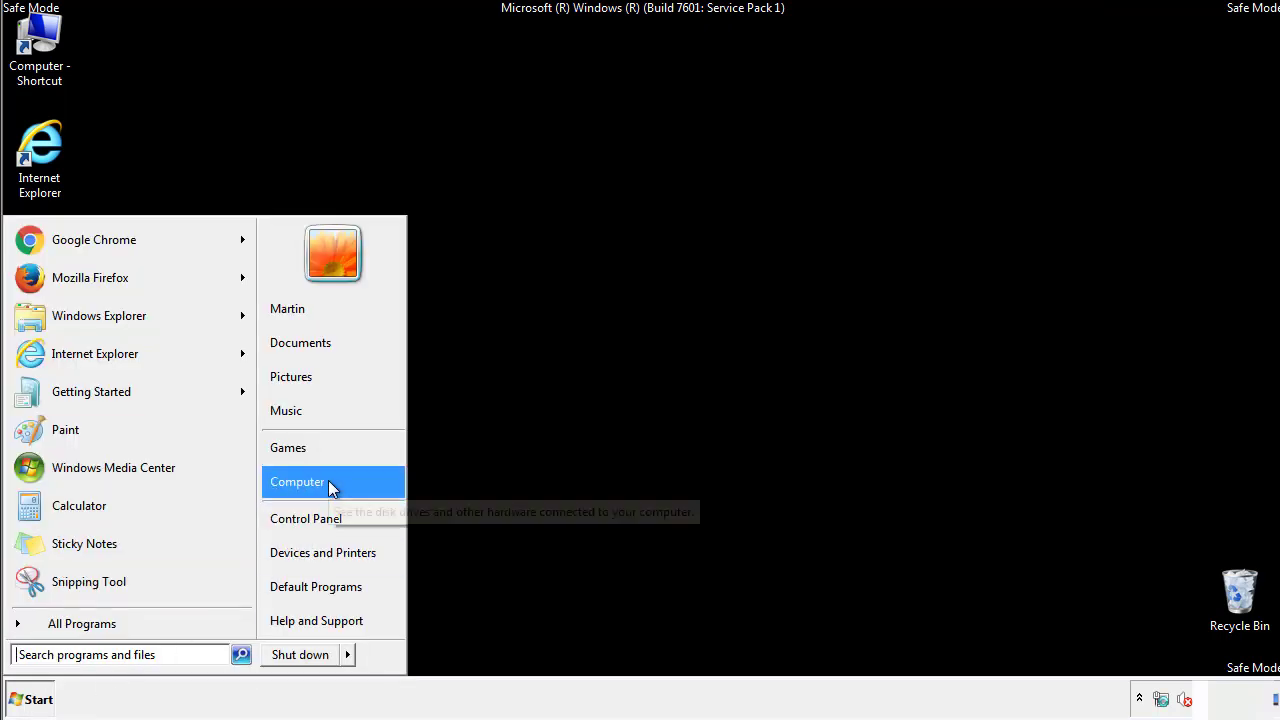
click(318, 516)
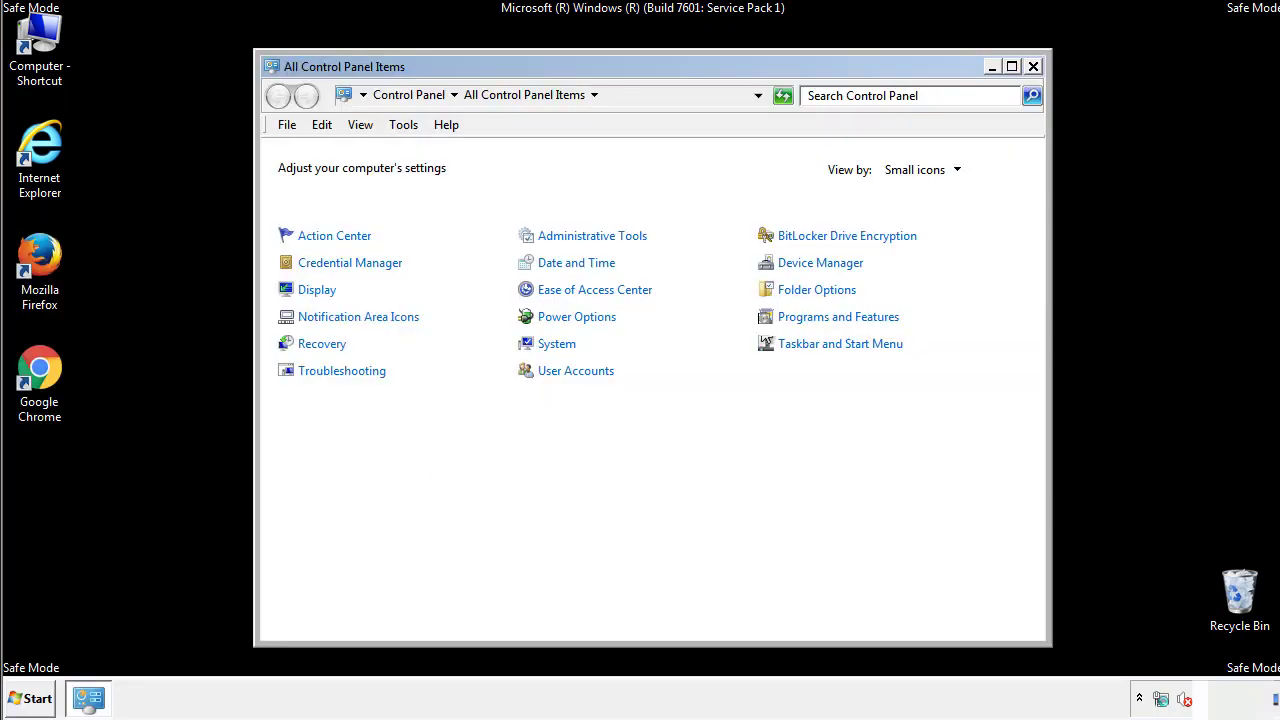
click(818, 289)
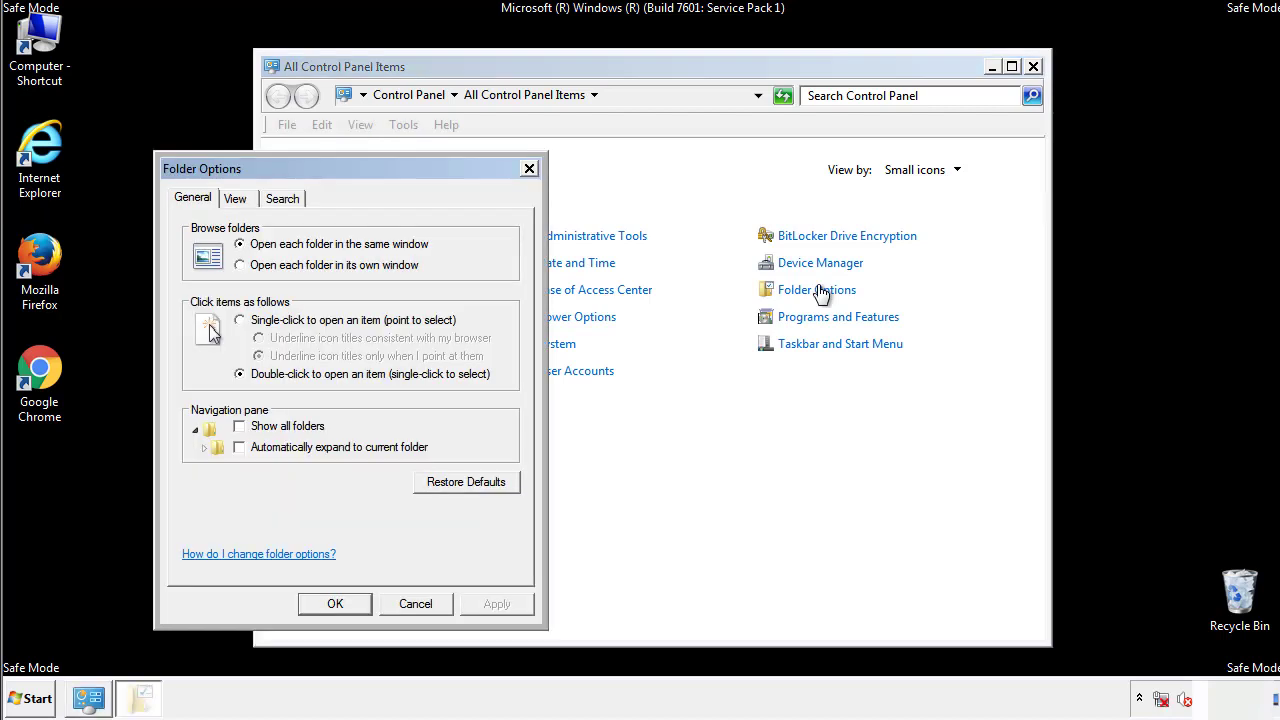
click(238, 200)
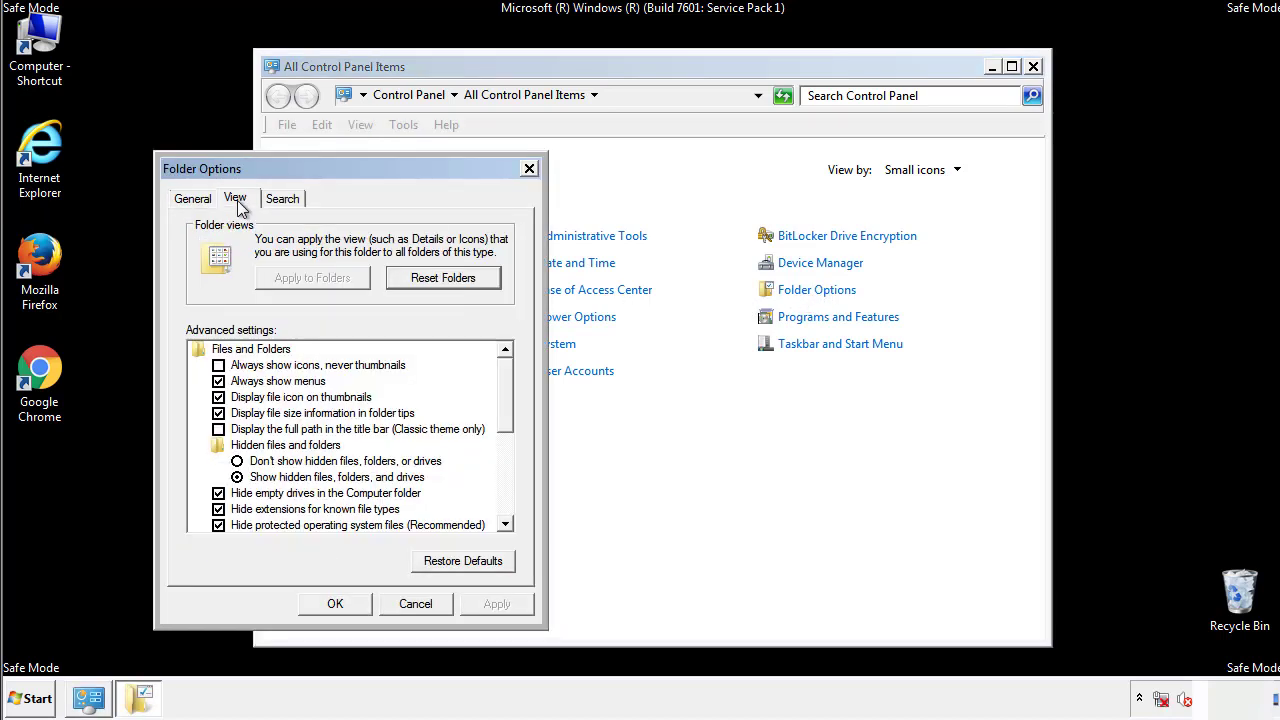
click(218, 382)
click(336, 604)
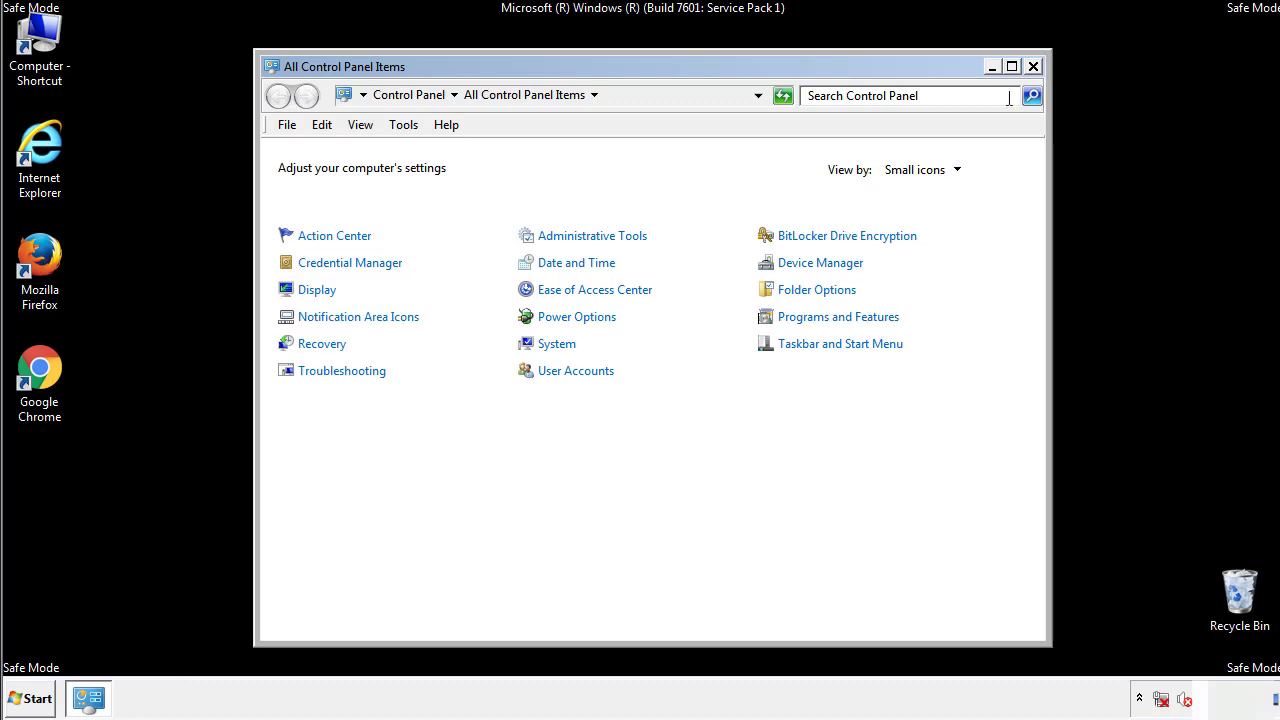
click(1033, 67)
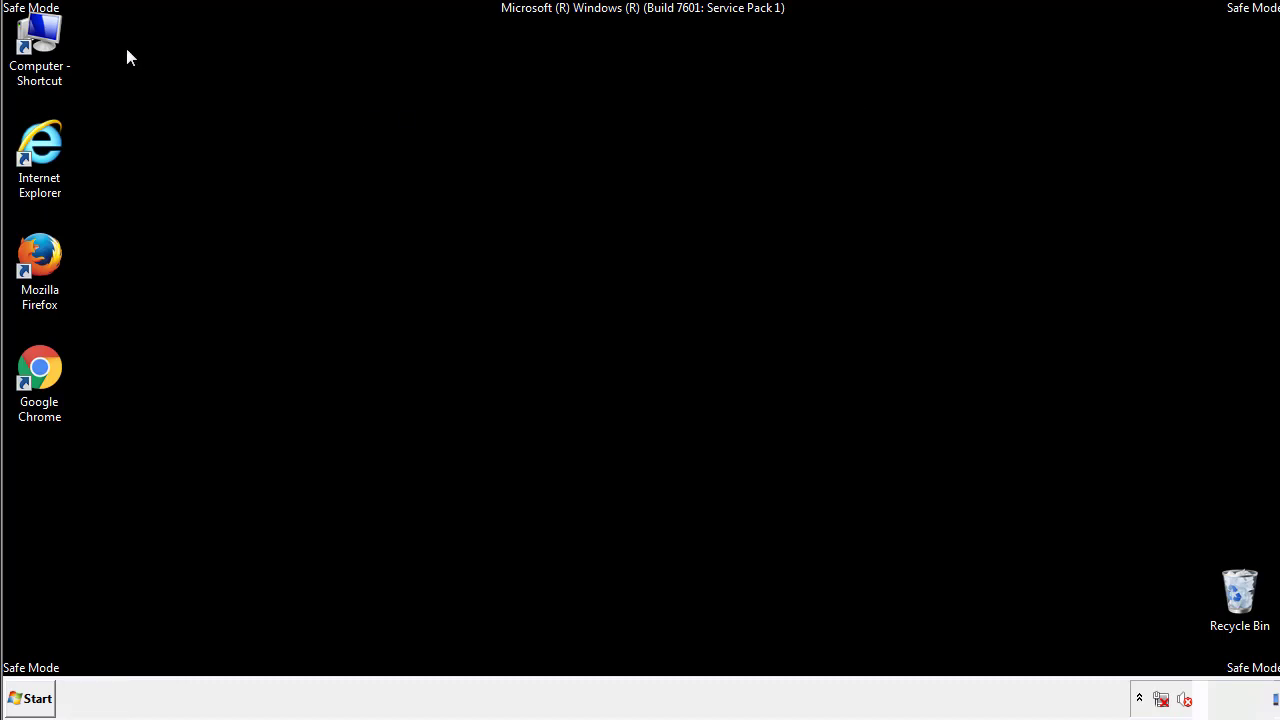
- Browse to the folder C:\Windows\System32\drivers\etc
double_click(40, 38)
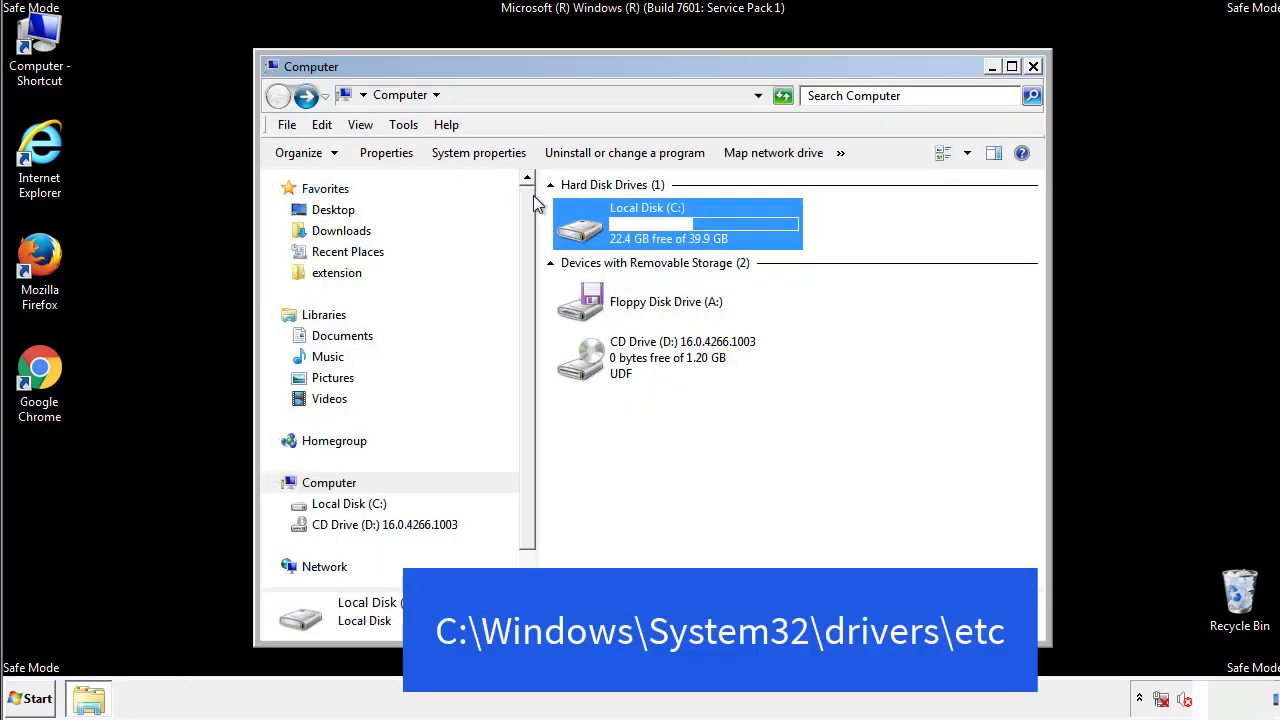
double_click(580, 228)
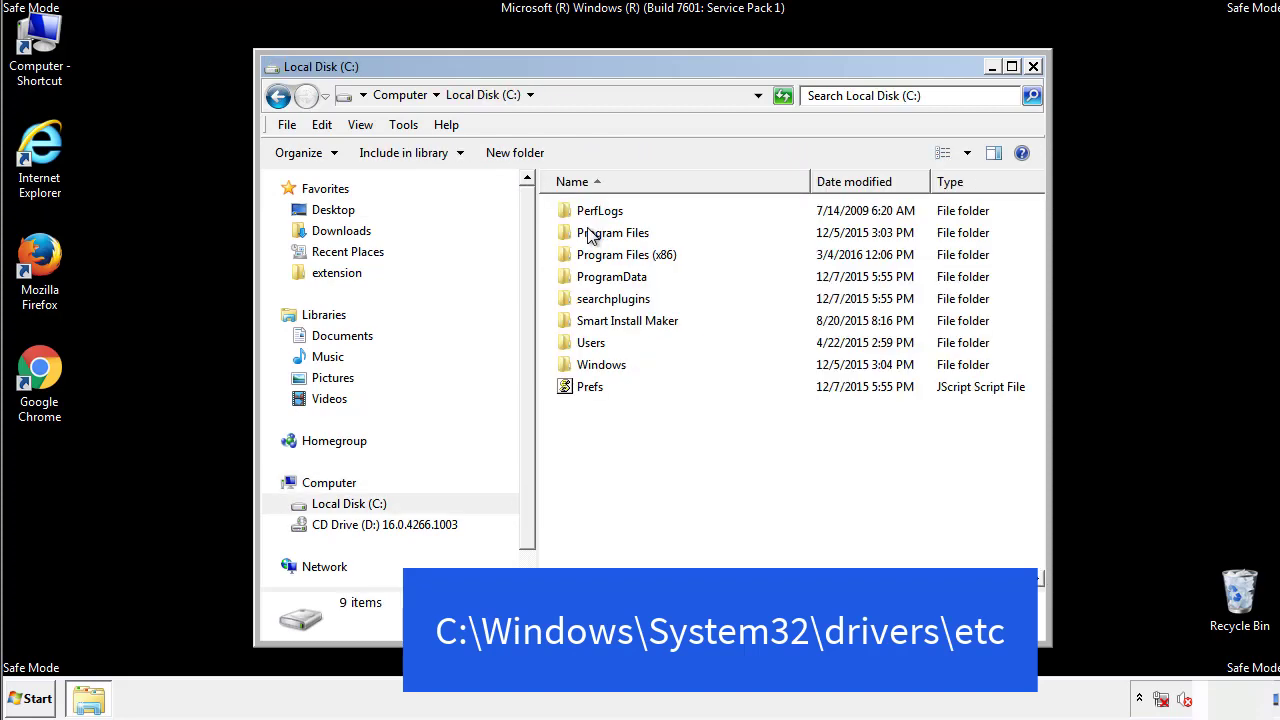
click(585, 368)
double_click(585, 369)
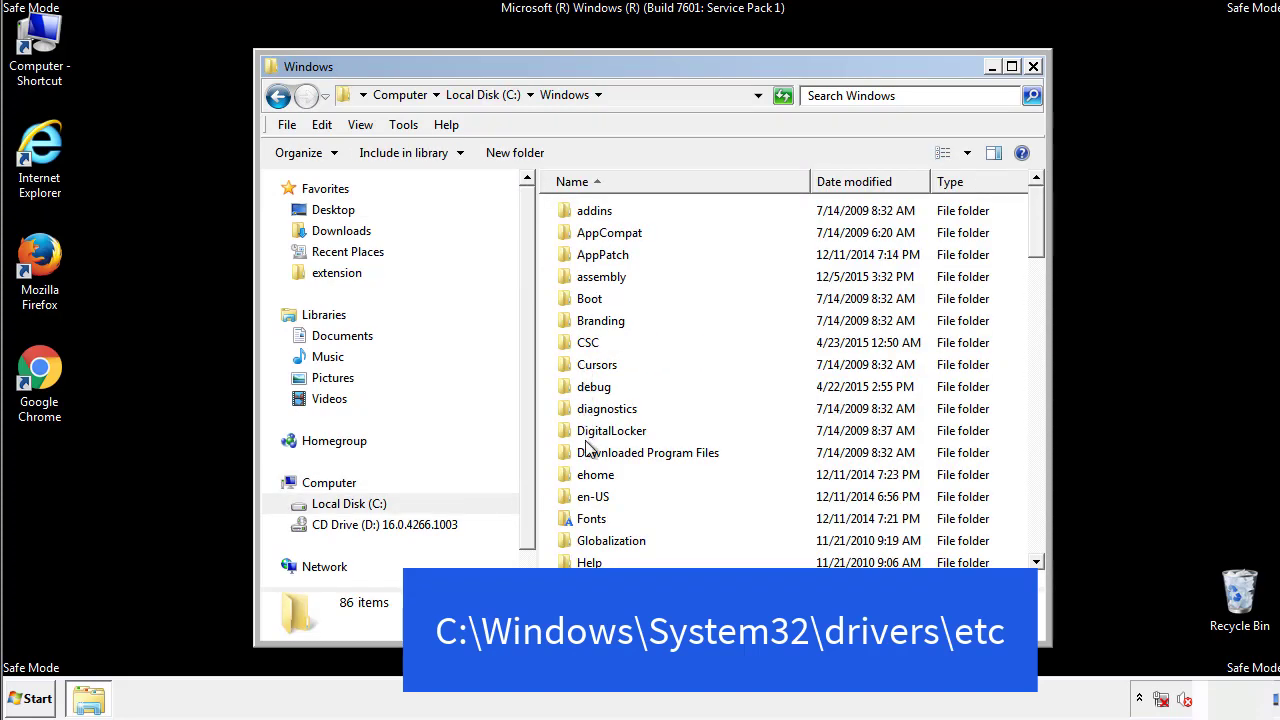
scroll(590, 450, down, 4)
scroll(590, 455, down, 5)
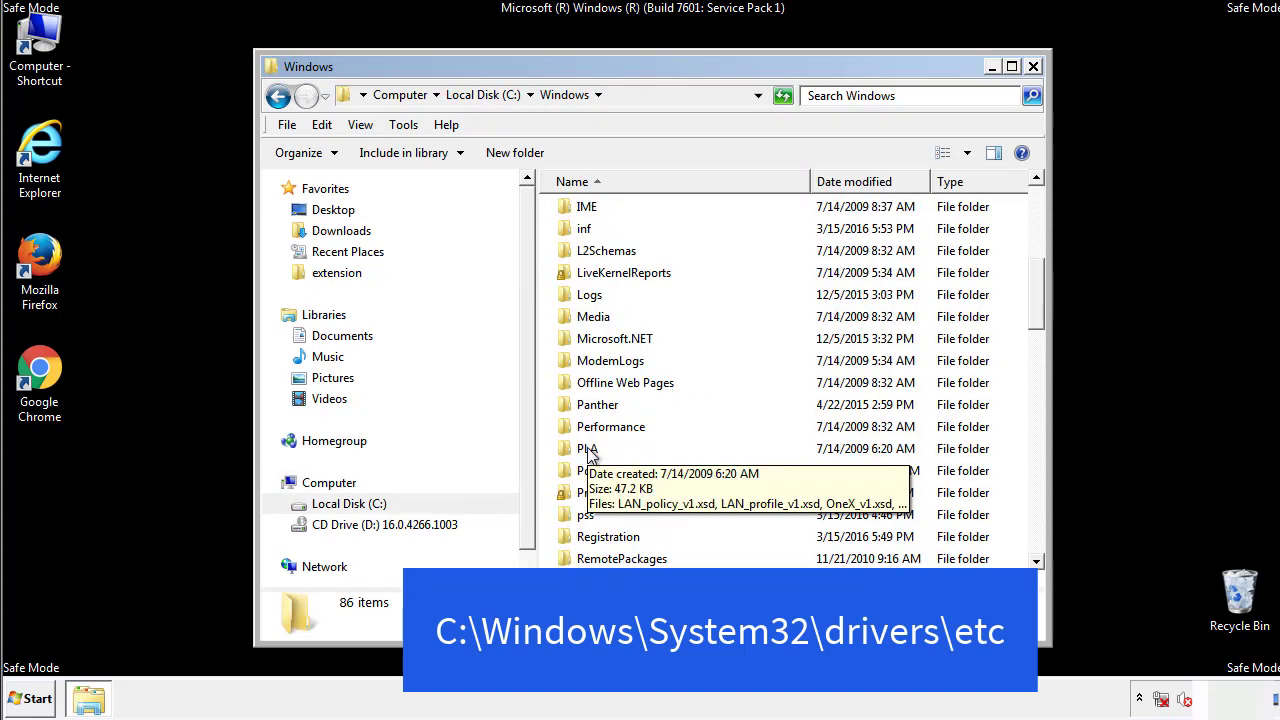
scroll(590, 452, down, 2)
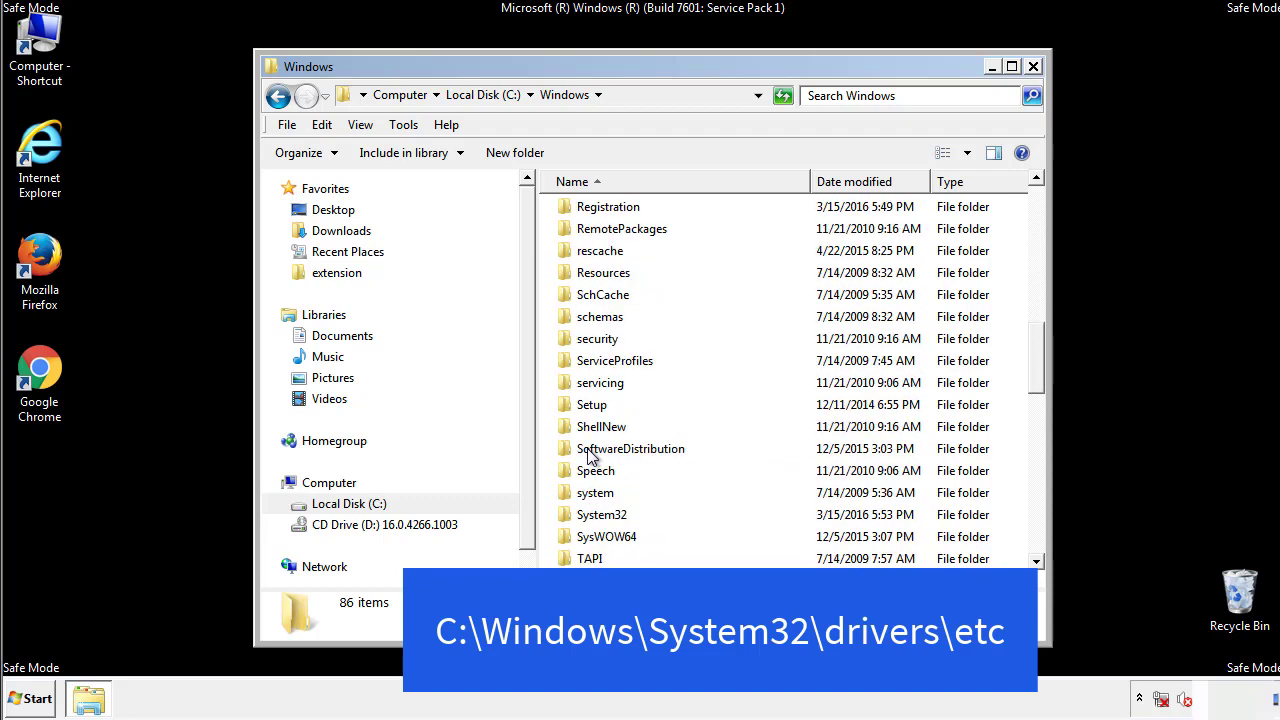
double_click(603, 516)
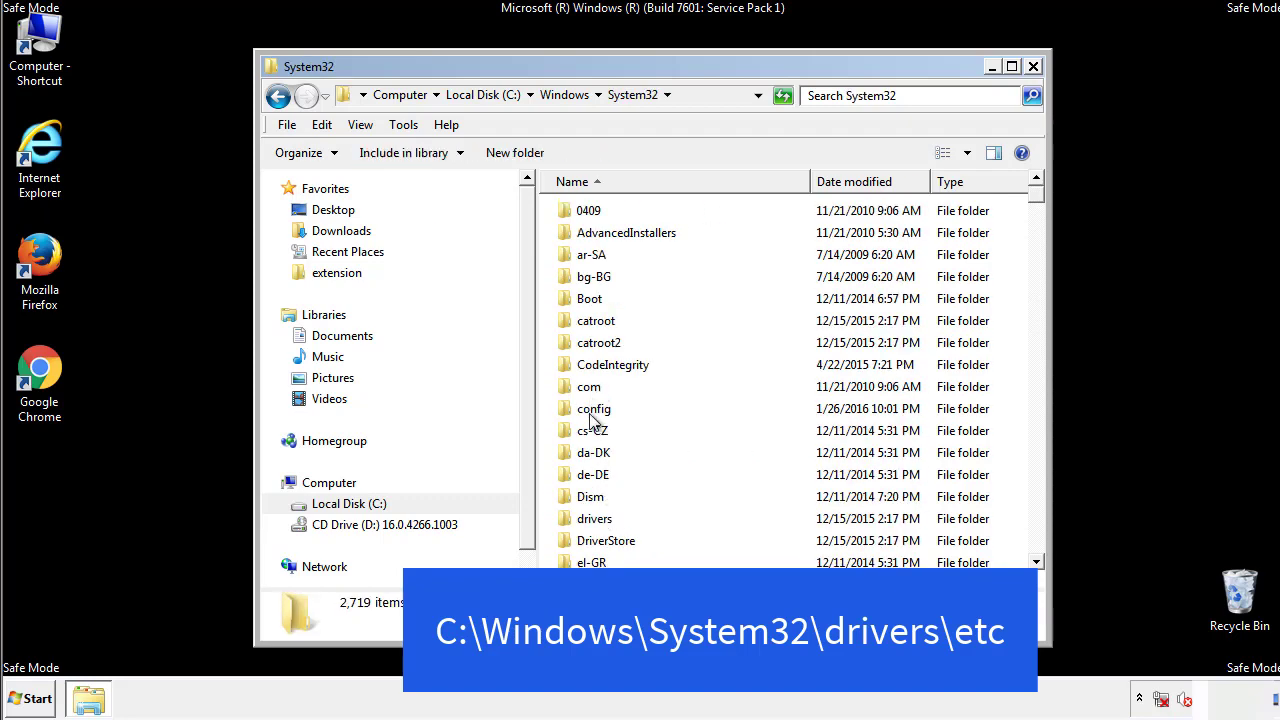
click(593, 528)
double_click(595, 522)
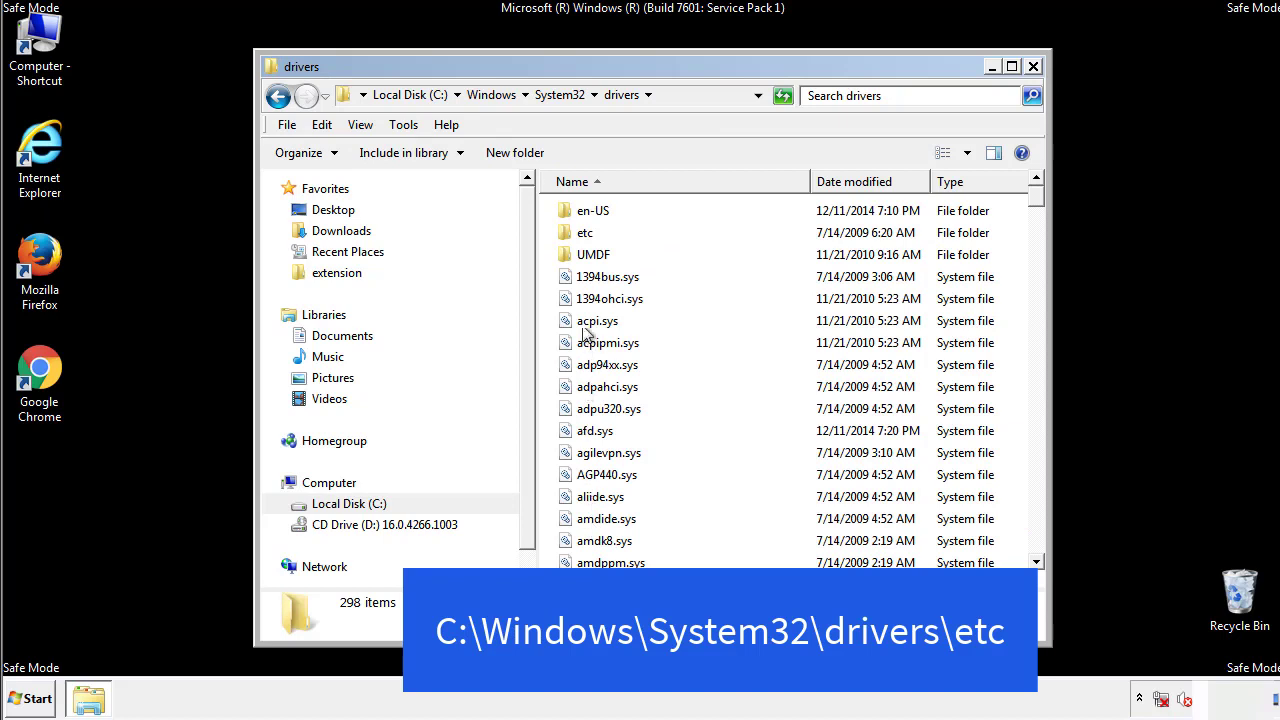
double_click(580, 234)
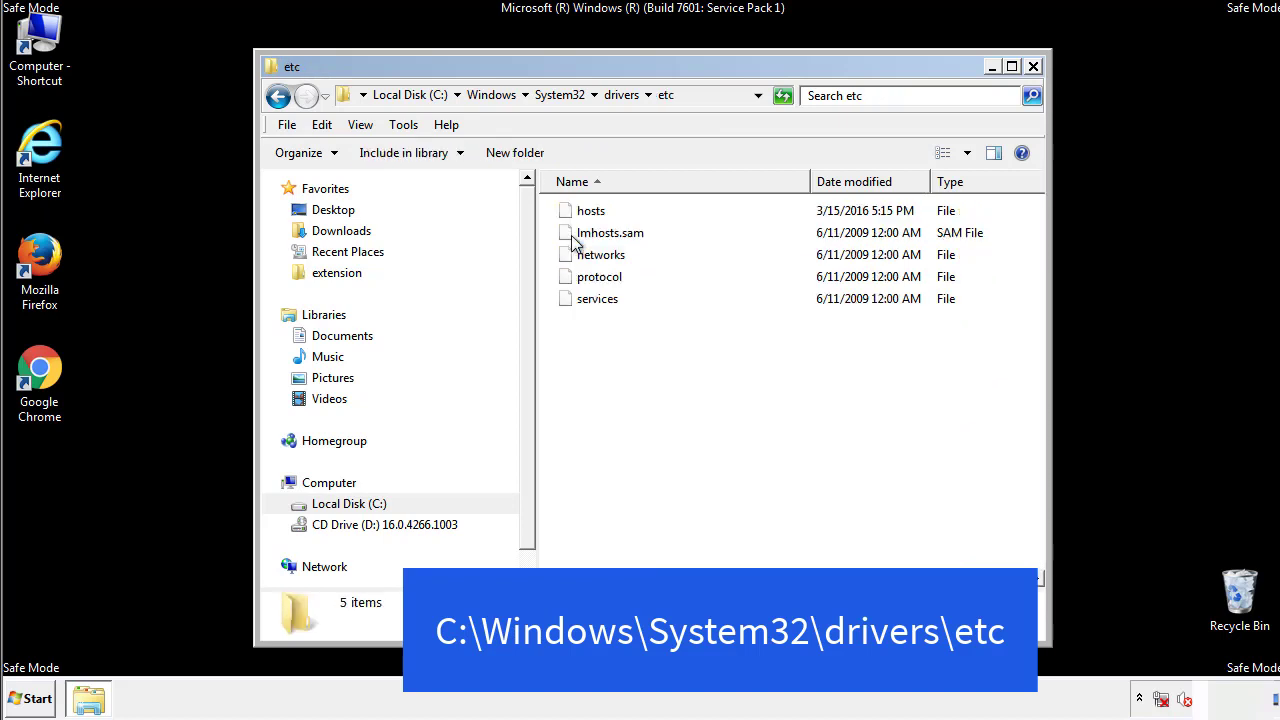
- Open the hosts file in Notepad and move its window so the full text is in view
double_click(583, 222)
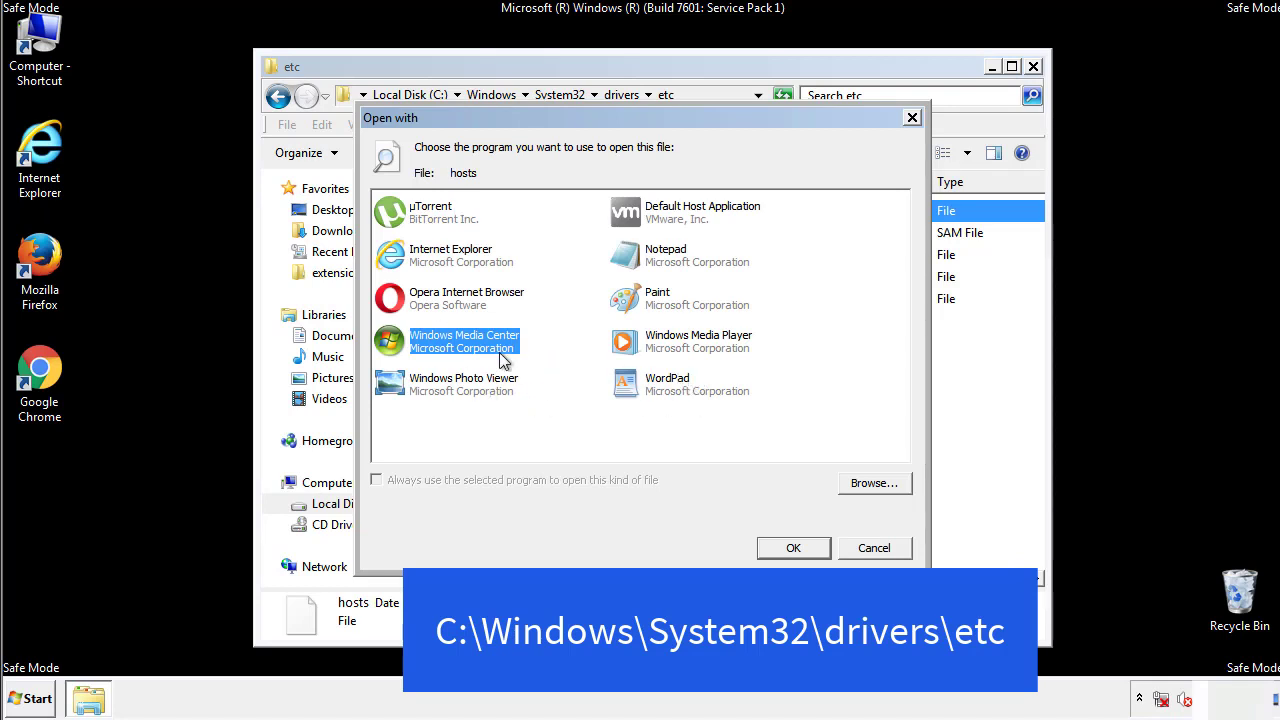
click(645, 258)
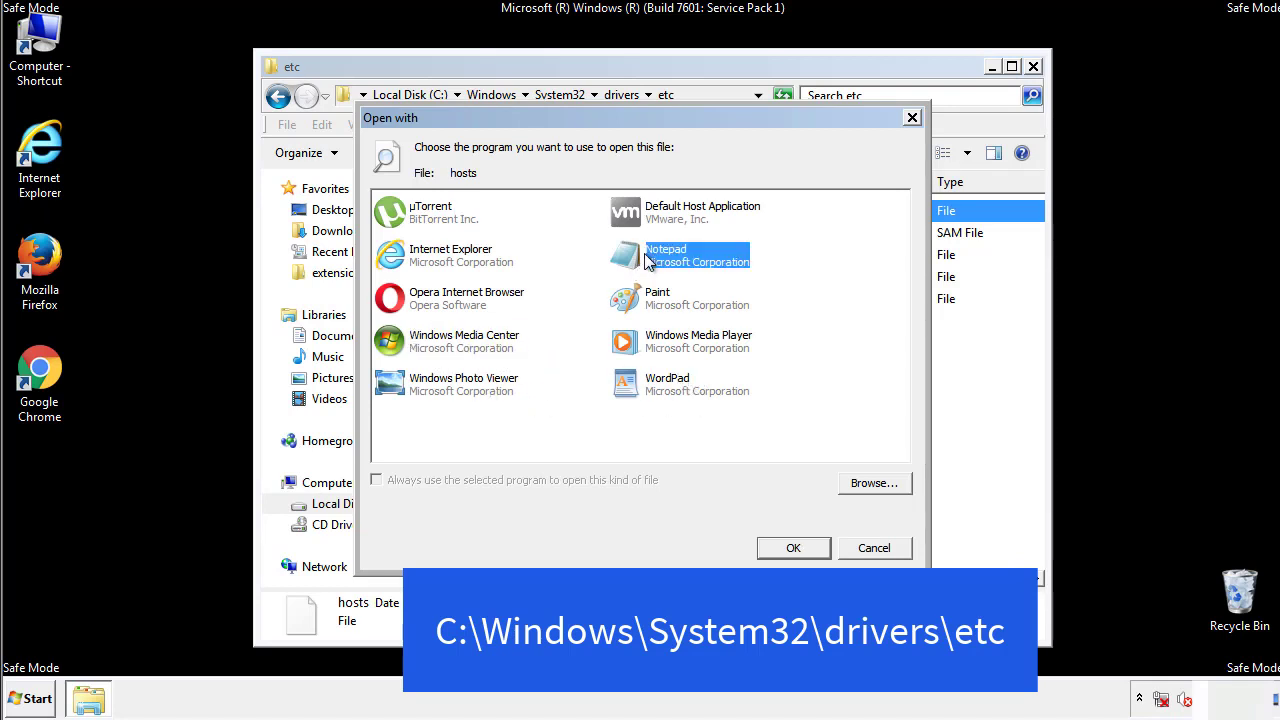
click(790, 546)
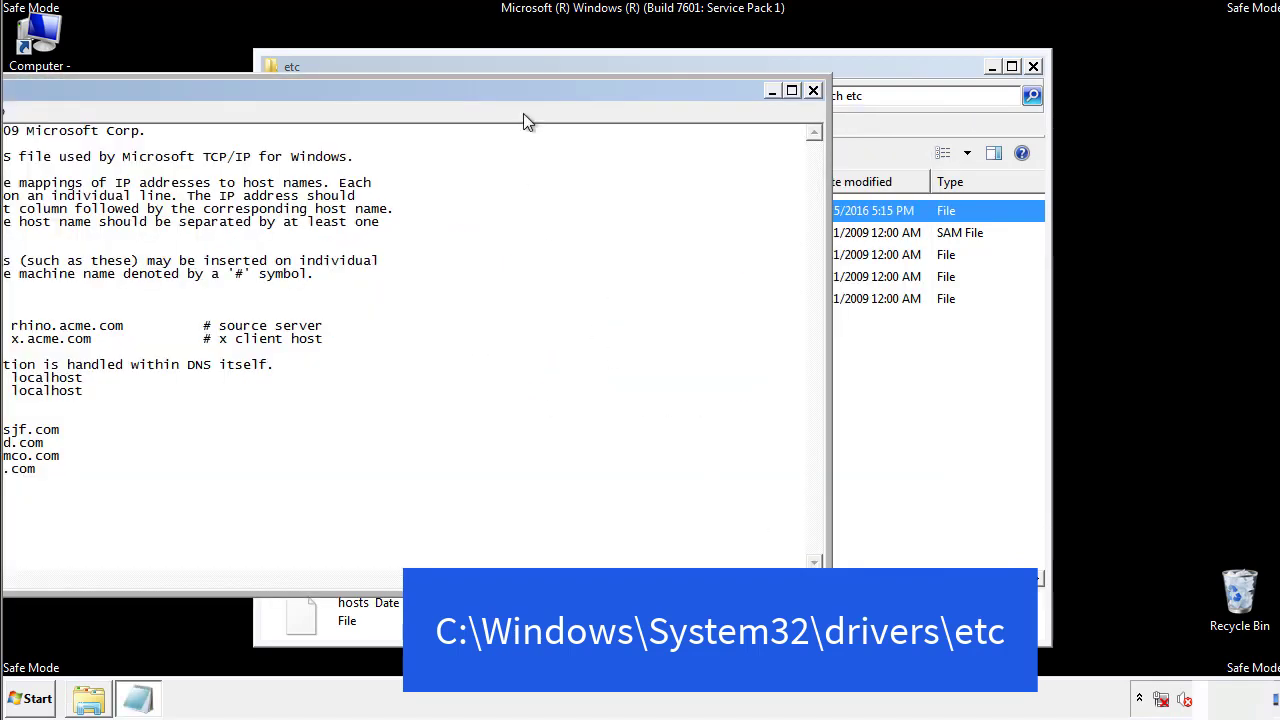
drag(523, 90, 814, 109)
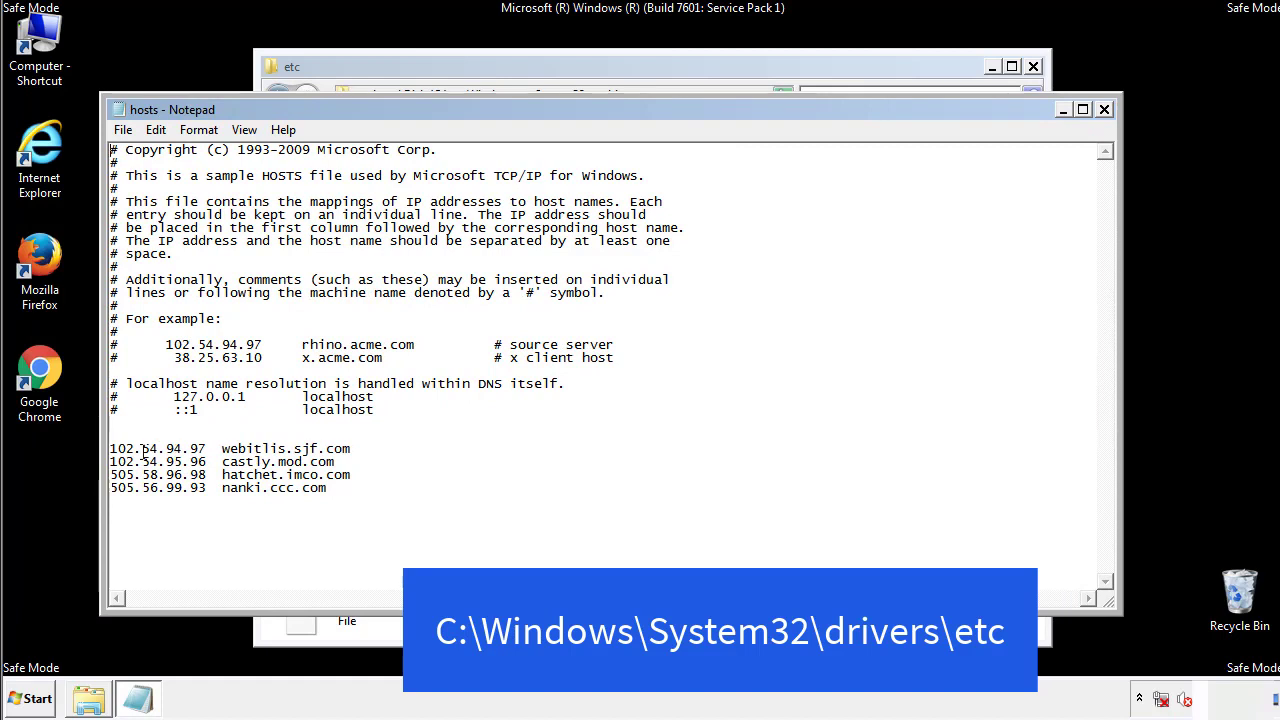
- Delete the four host entries from webitlis.sjf.com to nanki.ccc.com below the localhost lines and save the hosts file
drag(358, 489, 113, 437)
key(Delete)
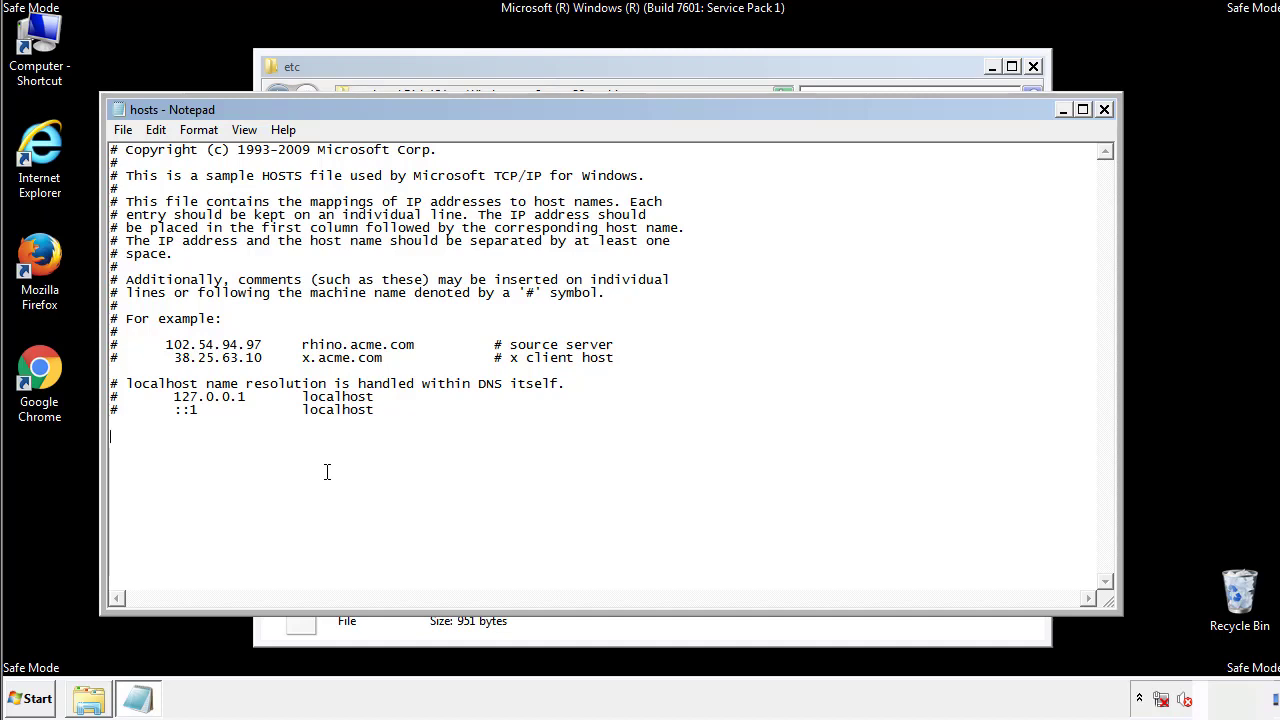
click(1105, 112)
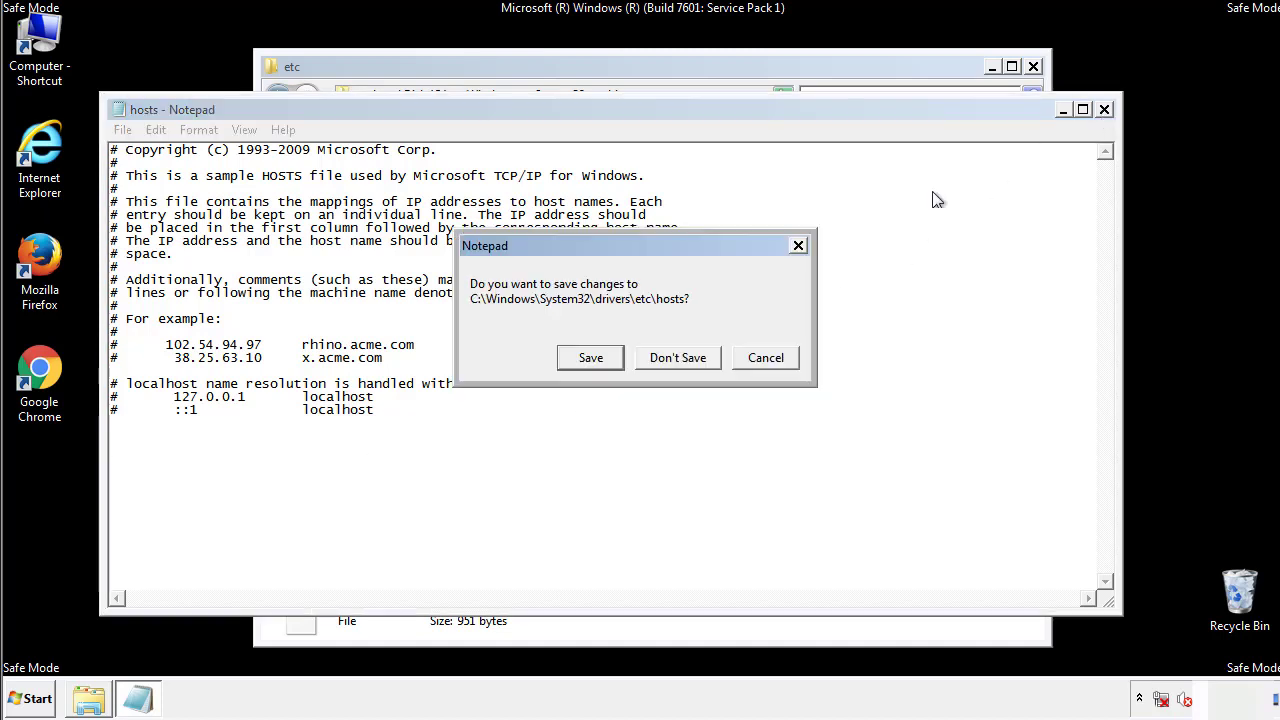
click(563, 362)
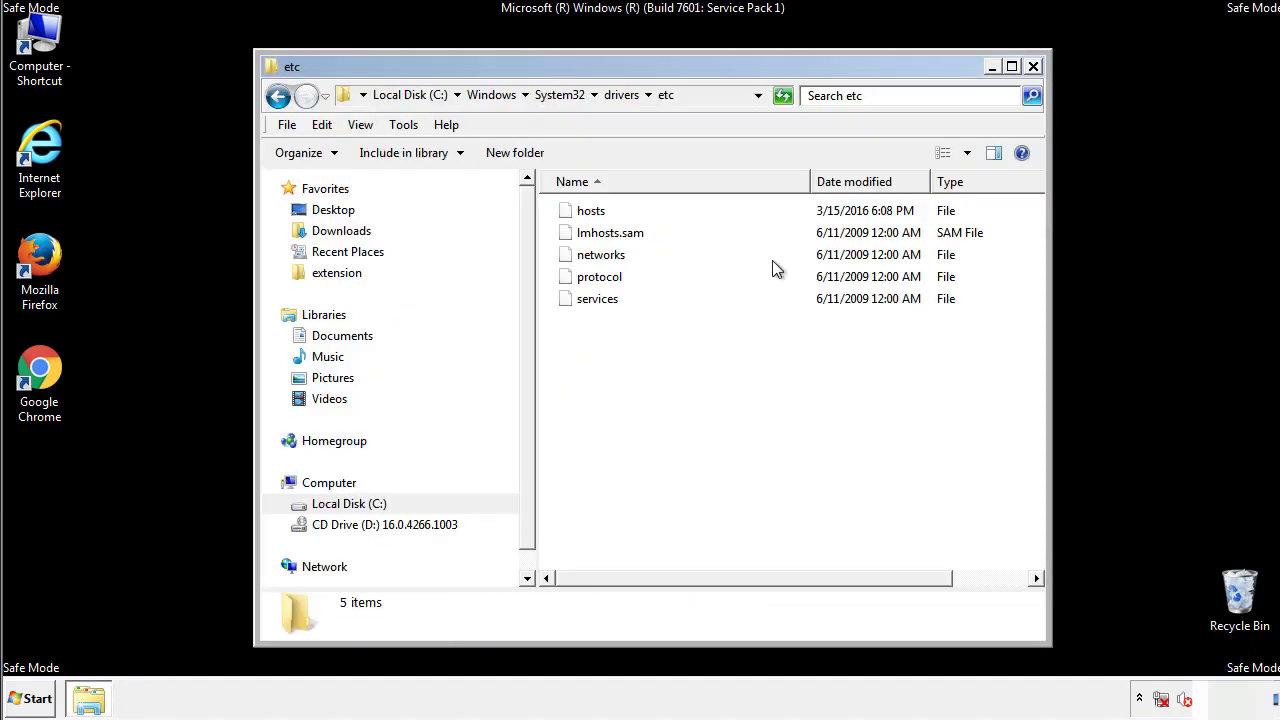
click(1032, 66)
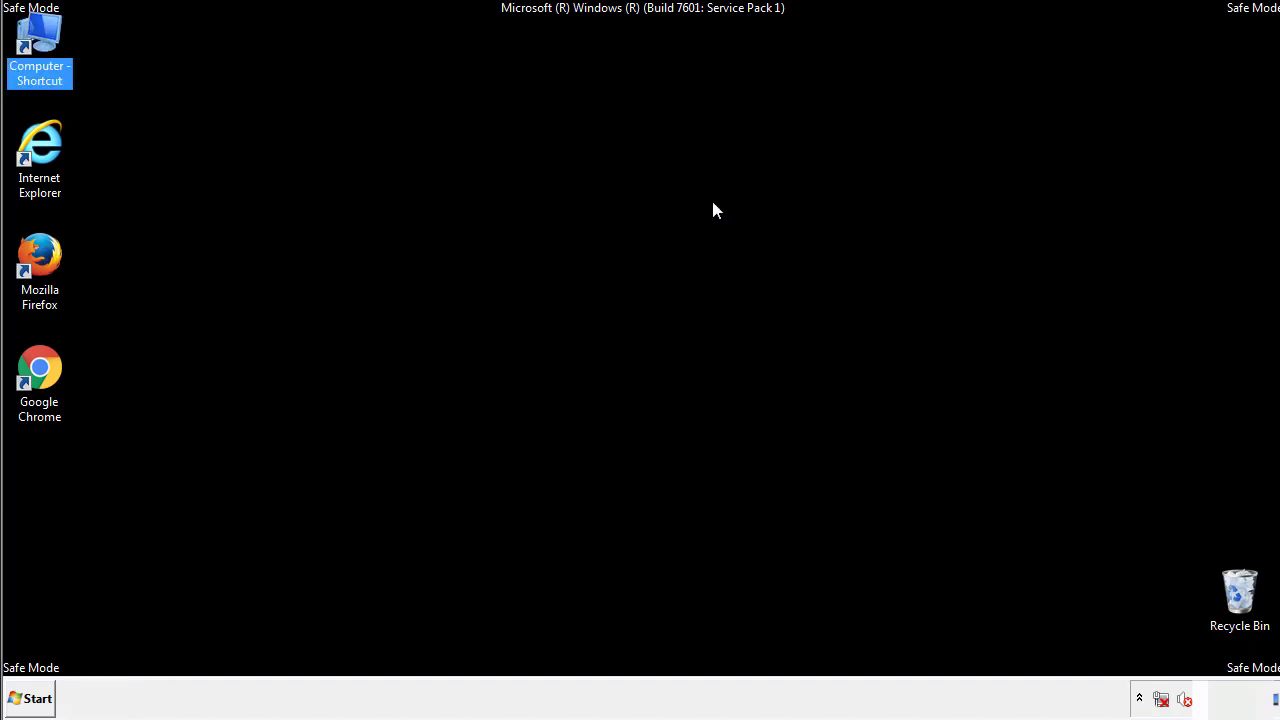
- Open the current user's Startup folder from the list of all programs
click(30, 698)
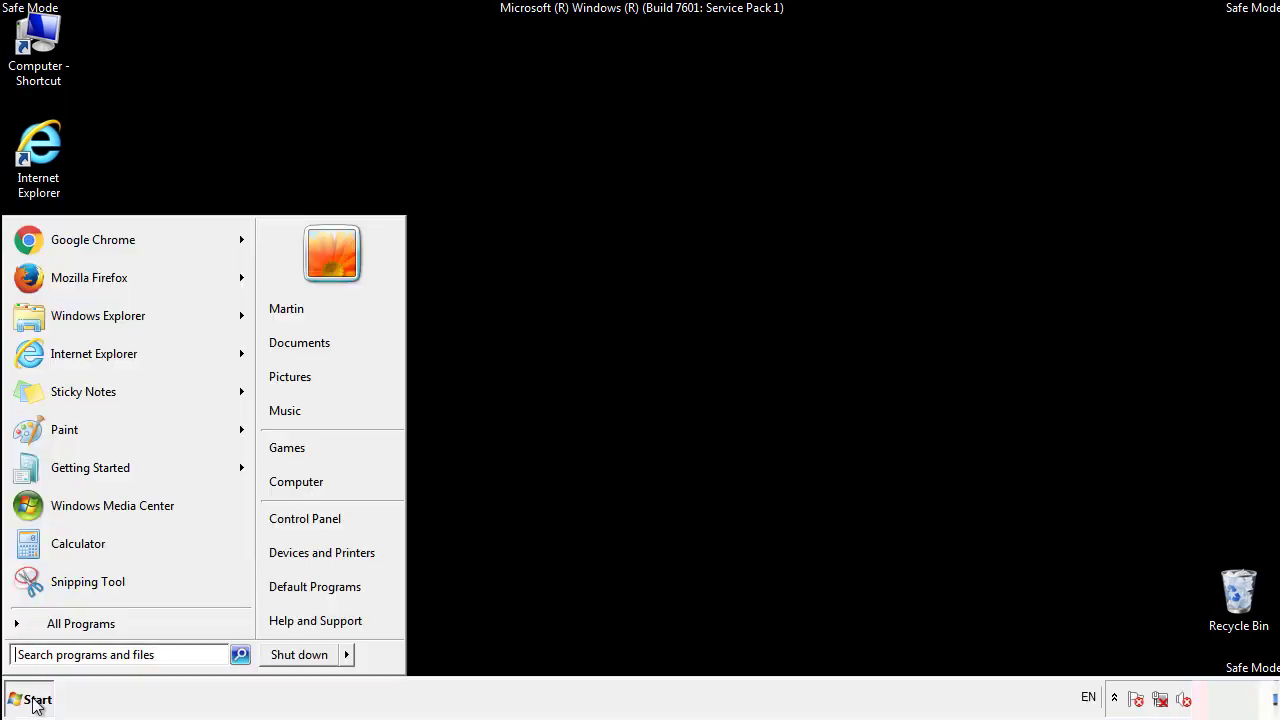
click(57, 623)
right_click(49, 552)
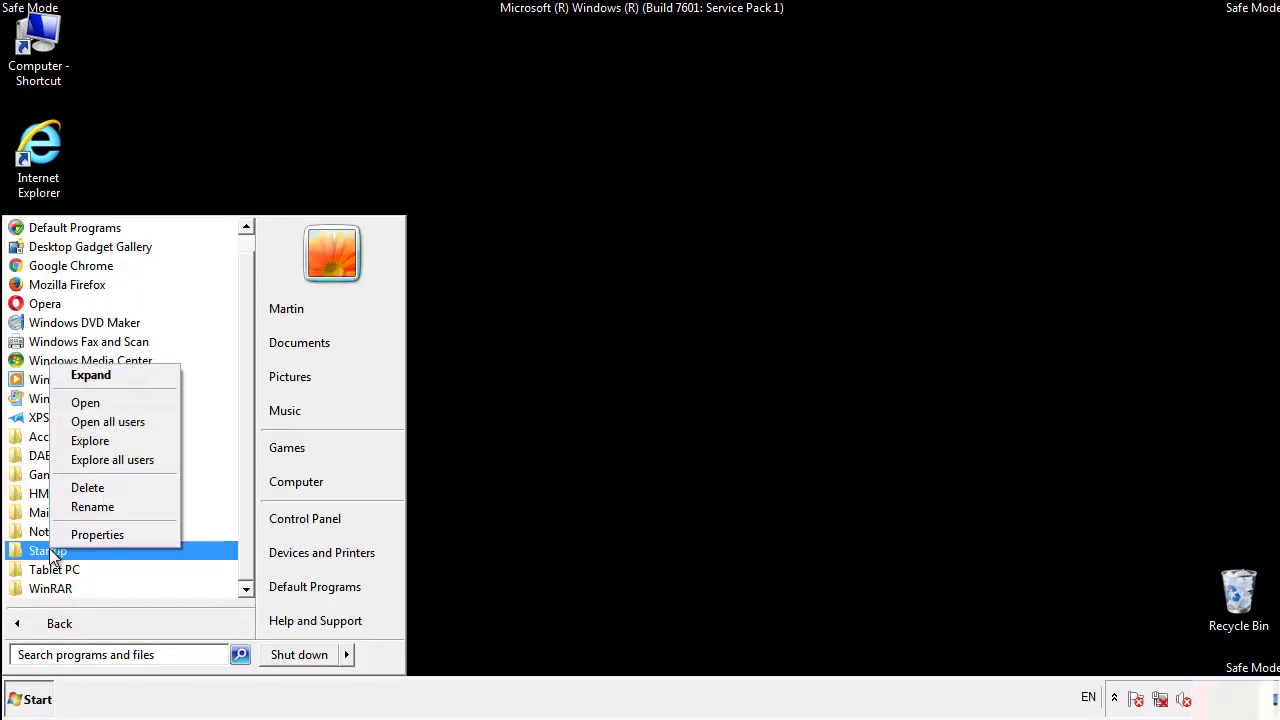
click(98, 402)
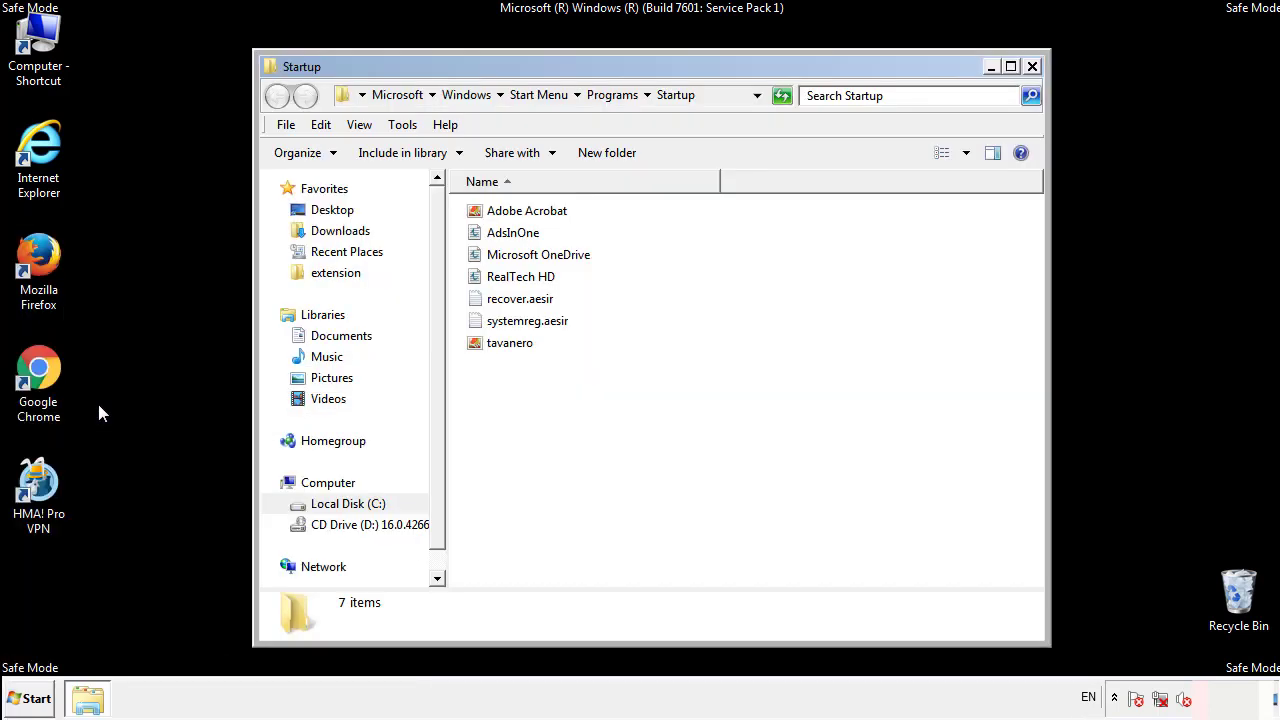
- Delete AdsInOne, recover.aesir, systemreg.aesir and tavanero from the Startup folder and close it
click(522, 240)
ctrl+click(531, 298)
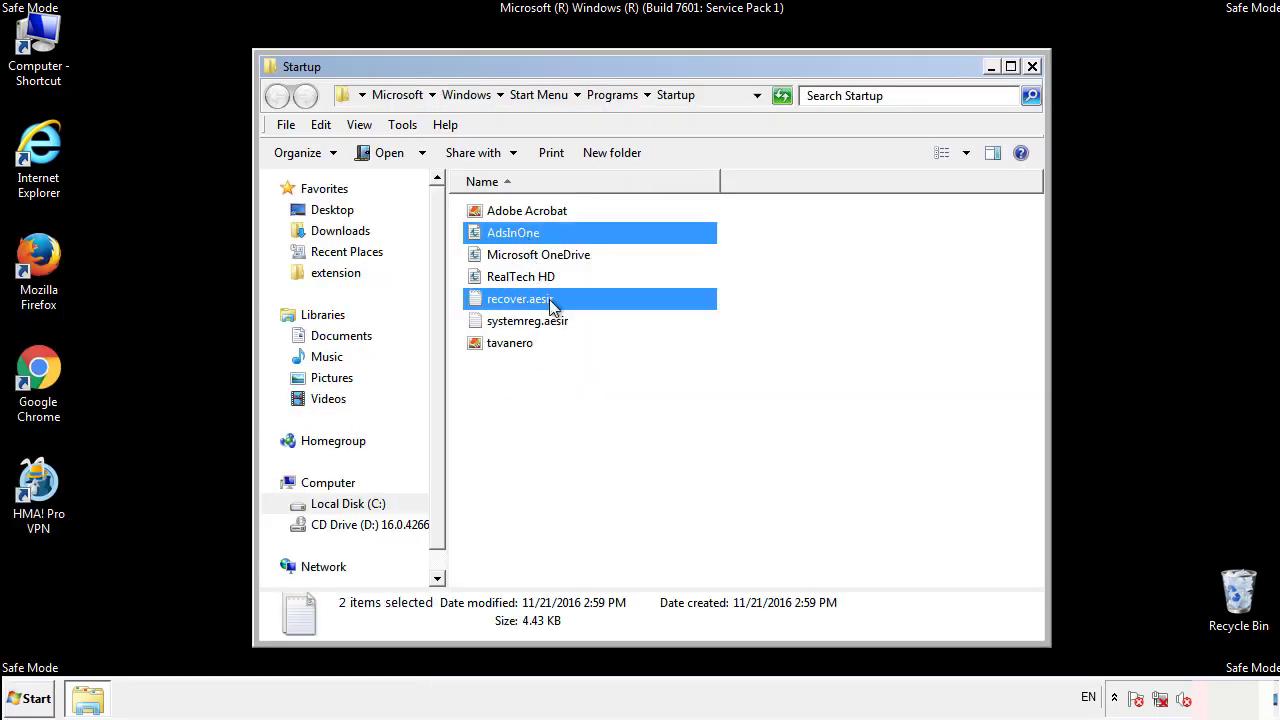
ctrl+click(524, 325)
ctrl+click(510, 343)
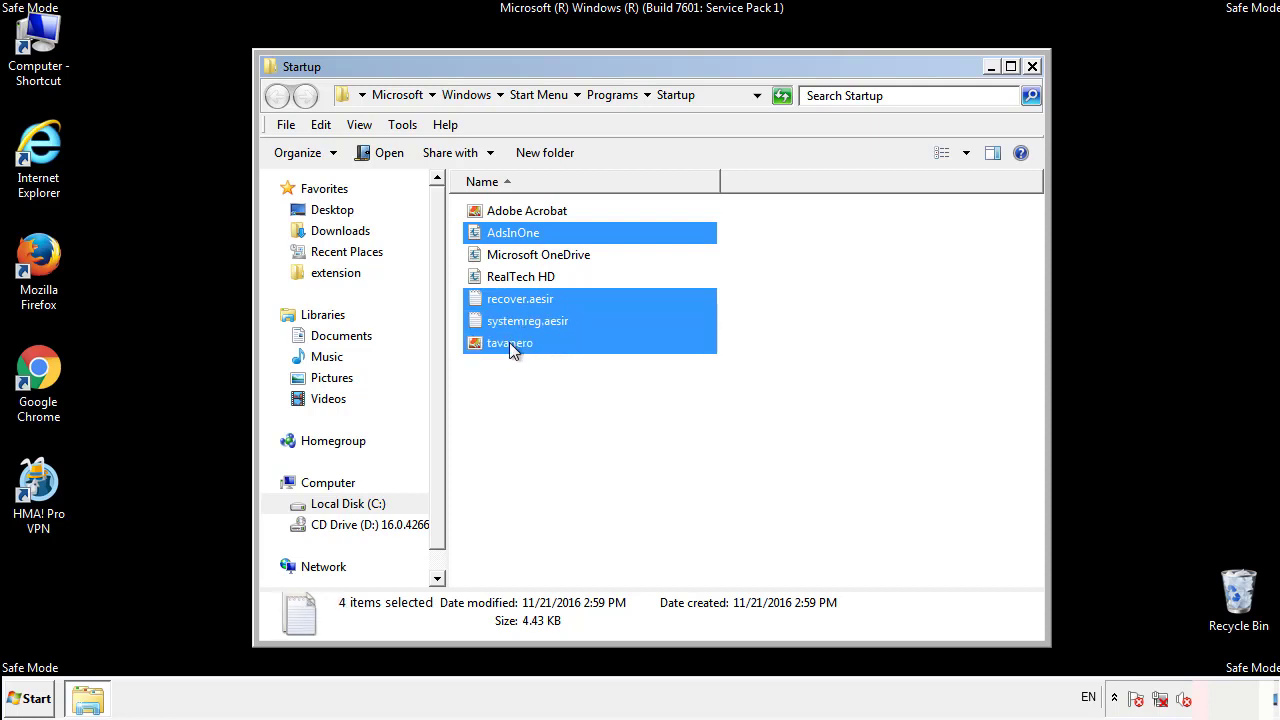
right_click(506, 344)
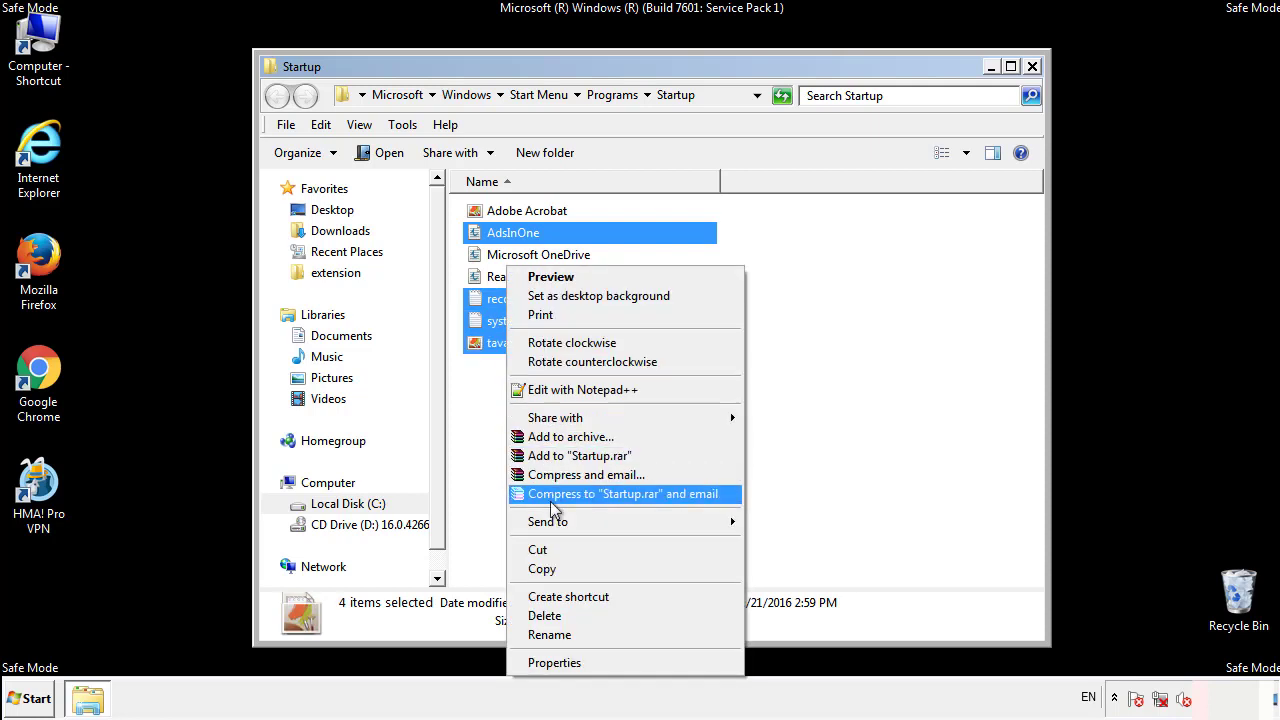
click(537, 614)
click(705, 370)
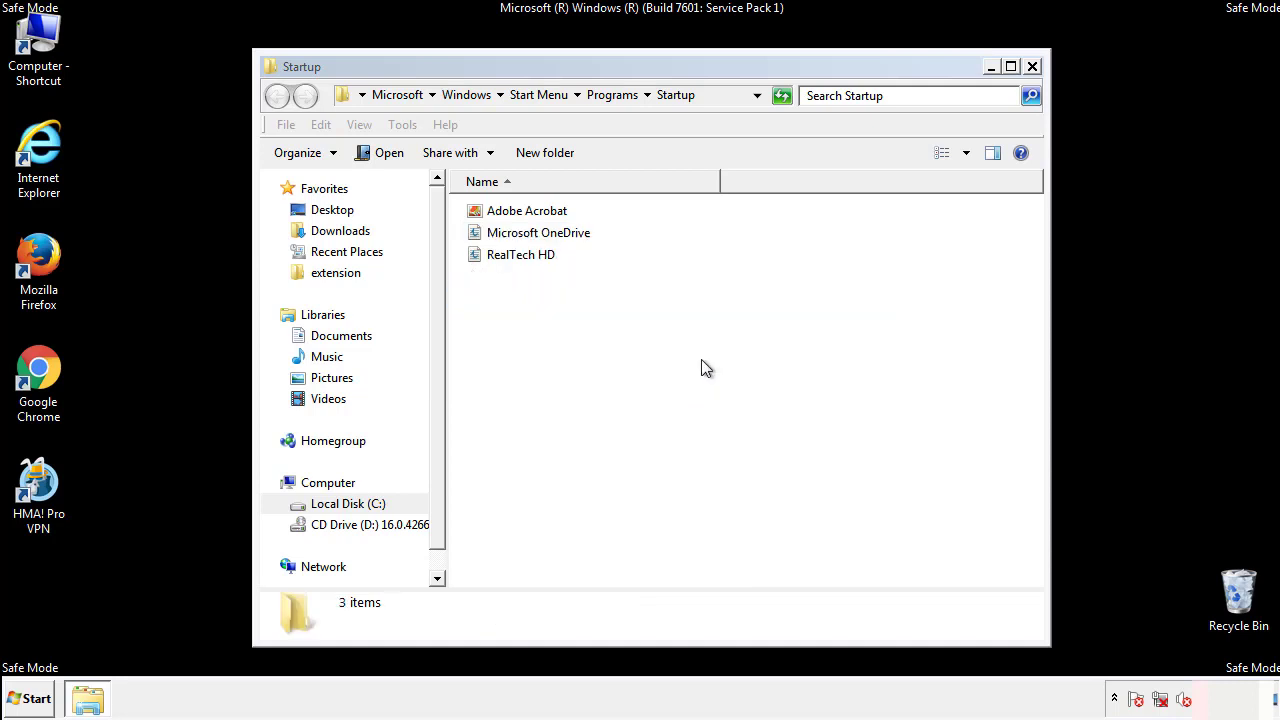
click(1032, 67)
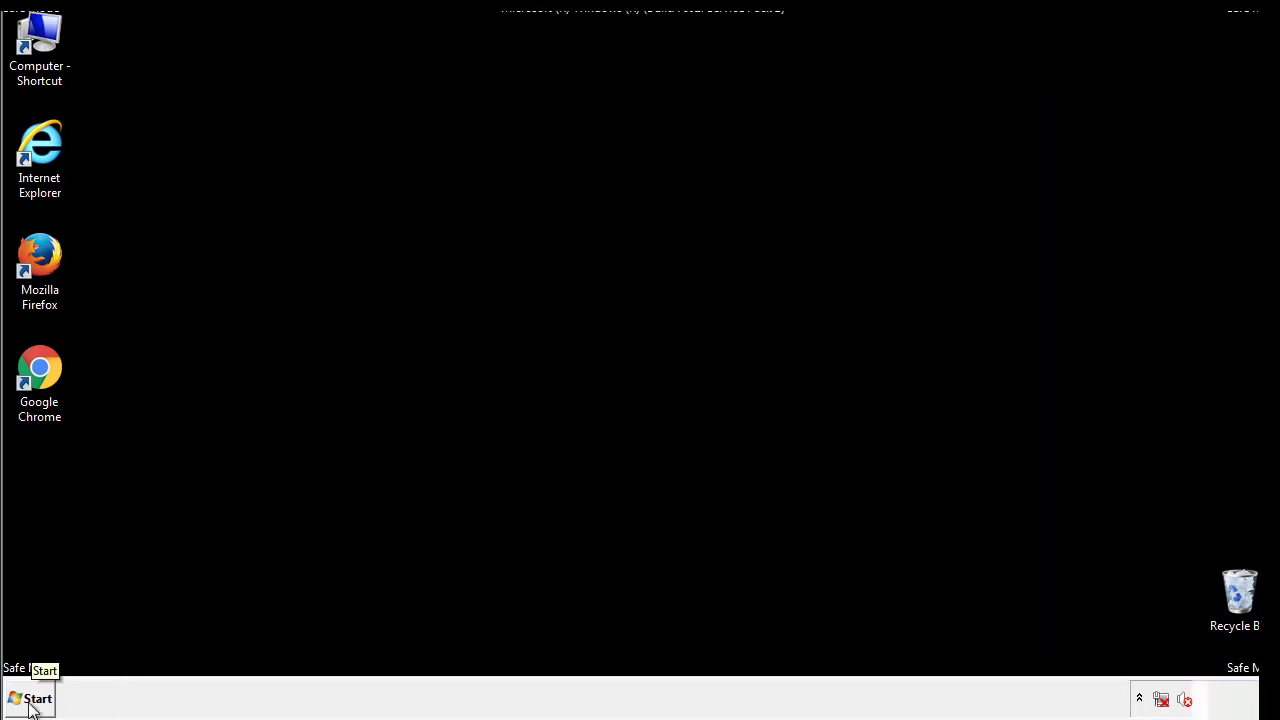
- Open the Registry Editor by running regedit
click(31, 701)
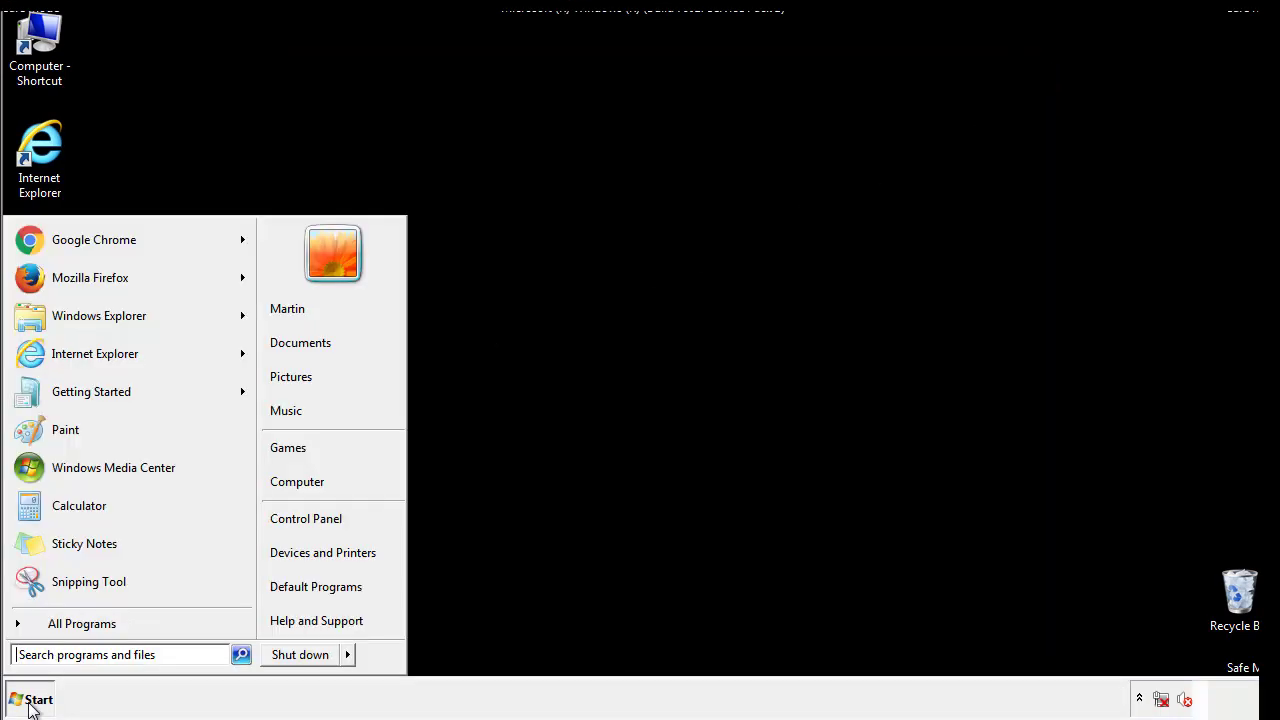
click(92, 657)
text(regedit)
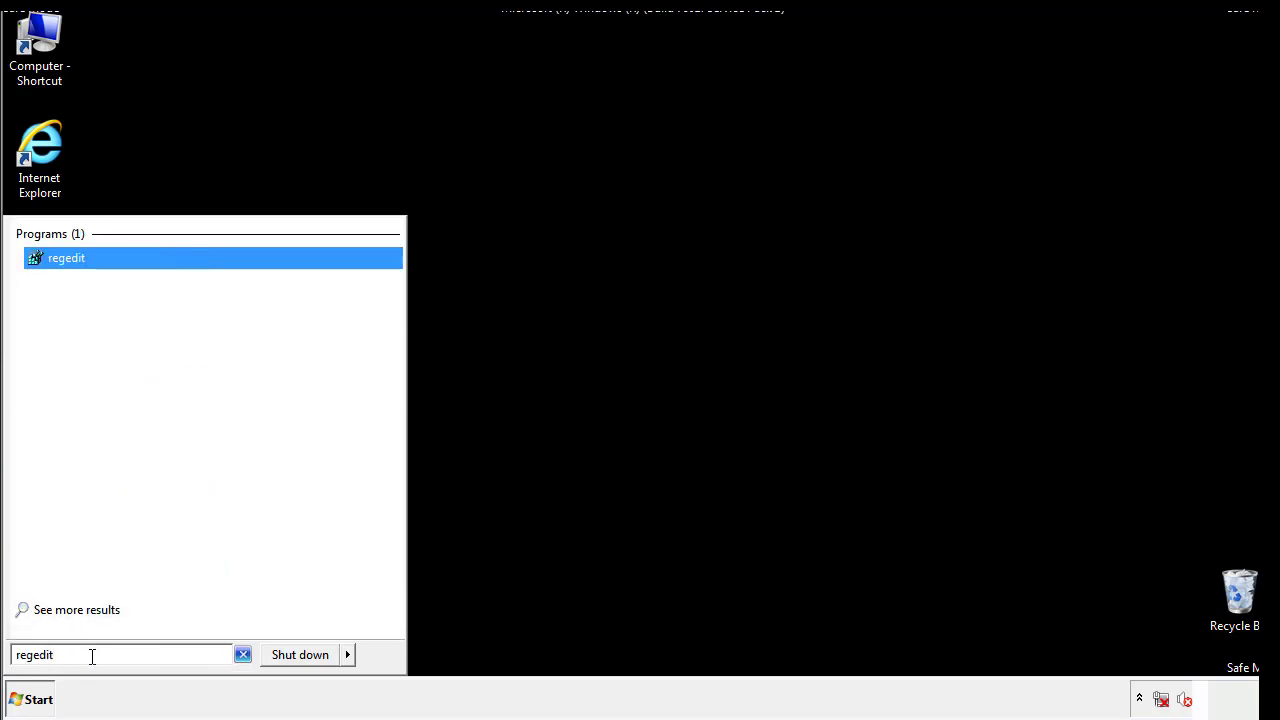
key(Return)
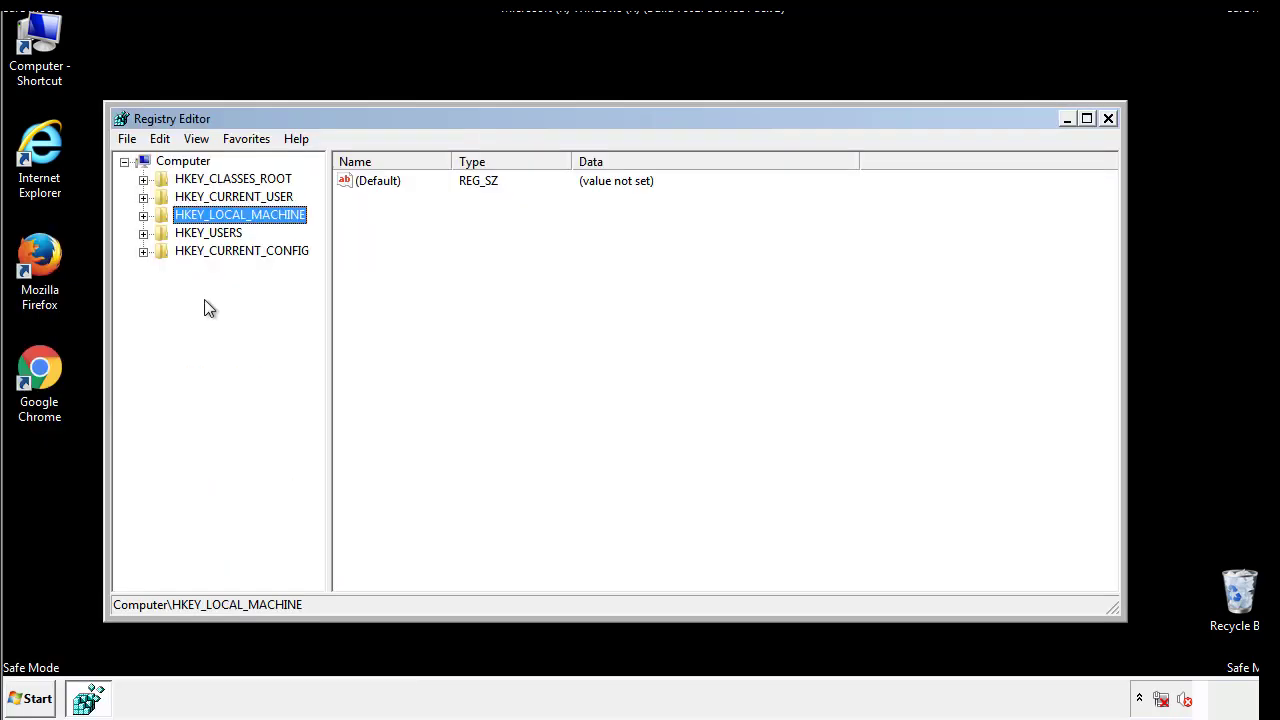
- Open the registry key HKEY_LOCAL_MACHINE\SOFTWARE\Microsoft\Windows\CurrentVersion\Run
click(143, 216)
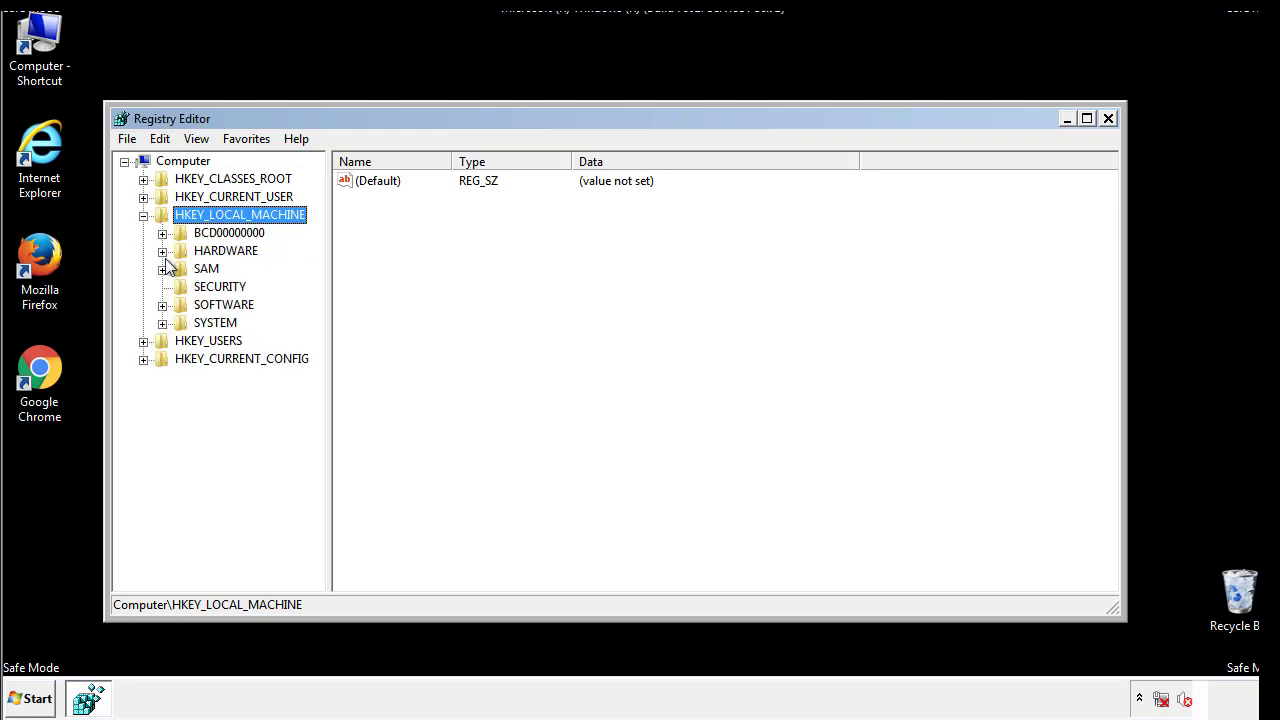
click(161, 306)
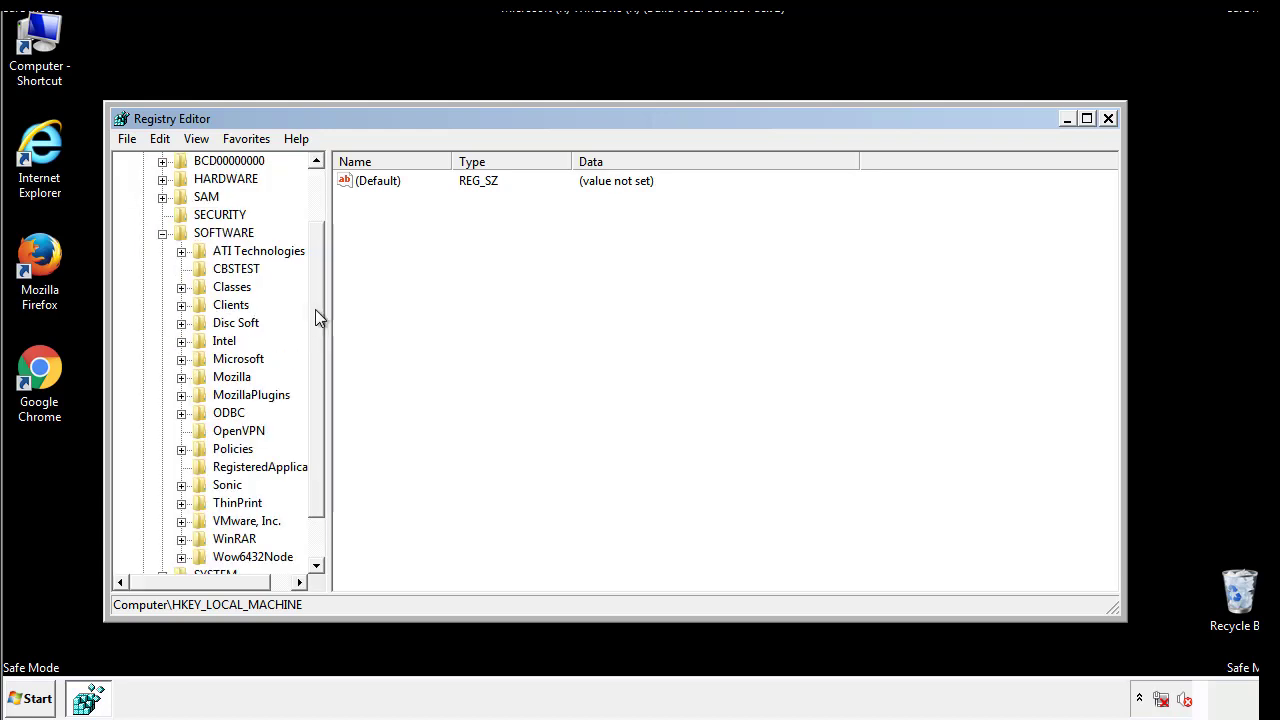
drag(315, 295, 317, 331)
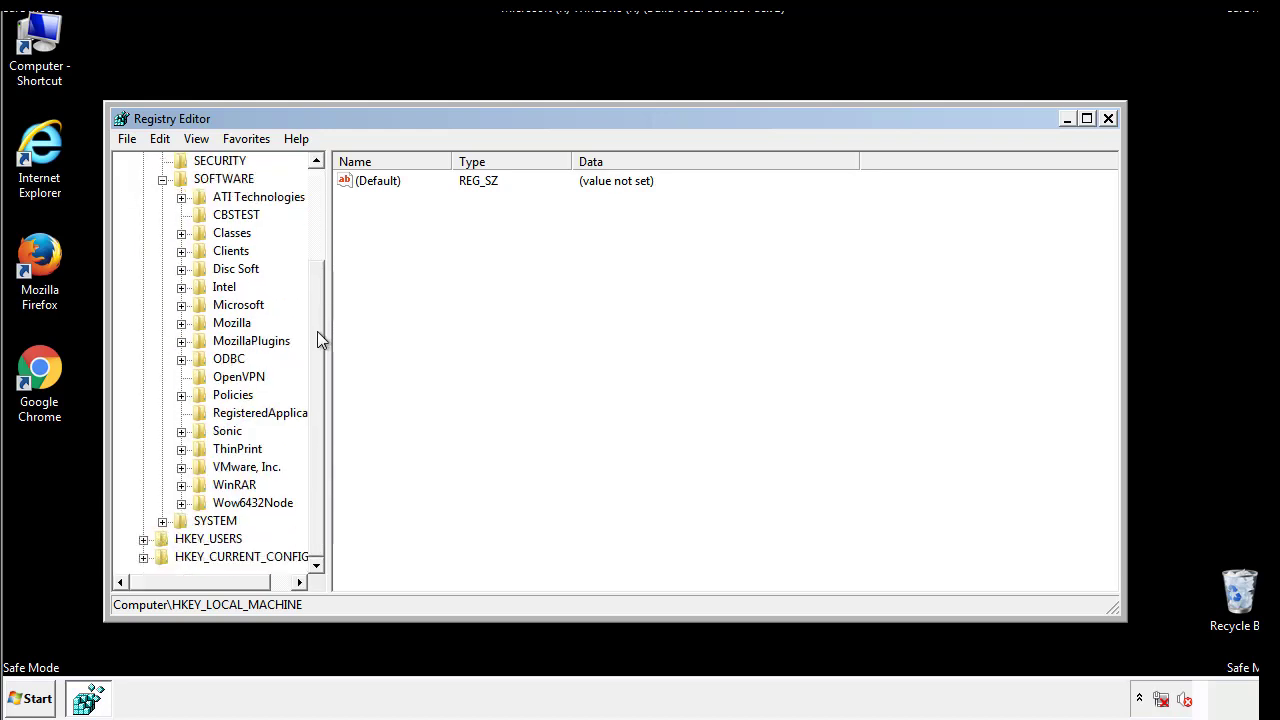
click(181, 306)
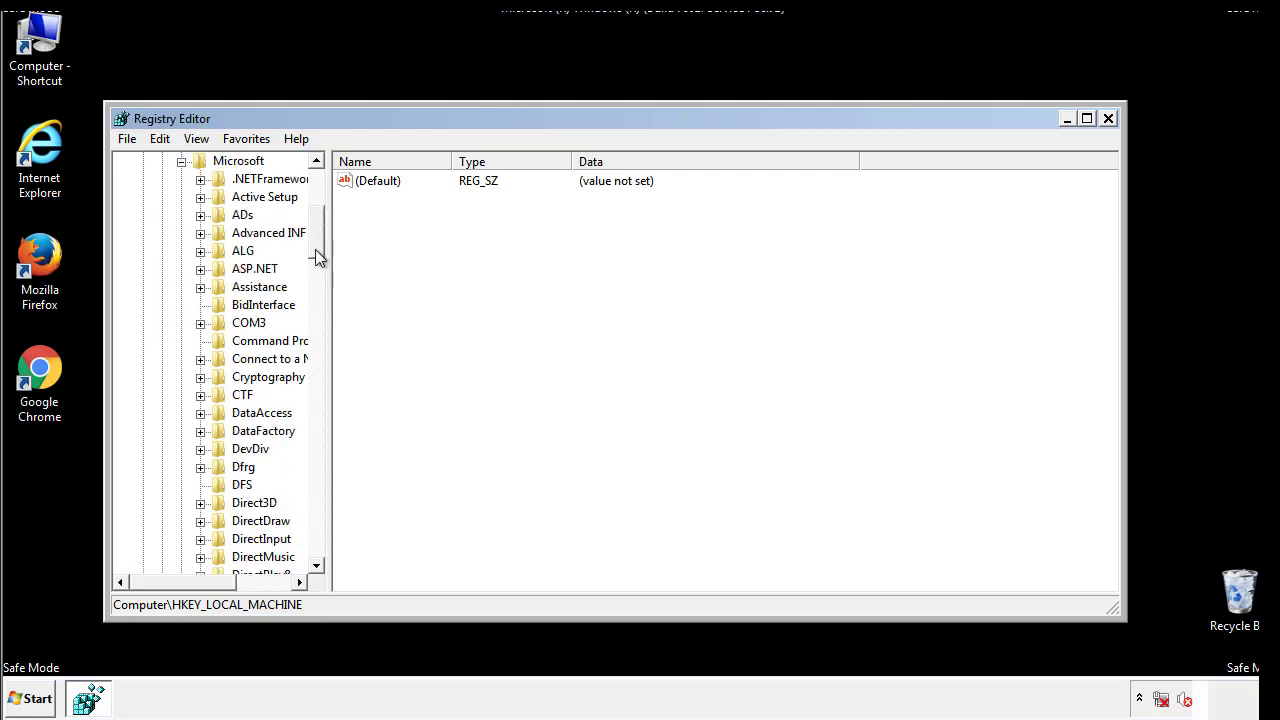
drag(315, 249, 316, 513)
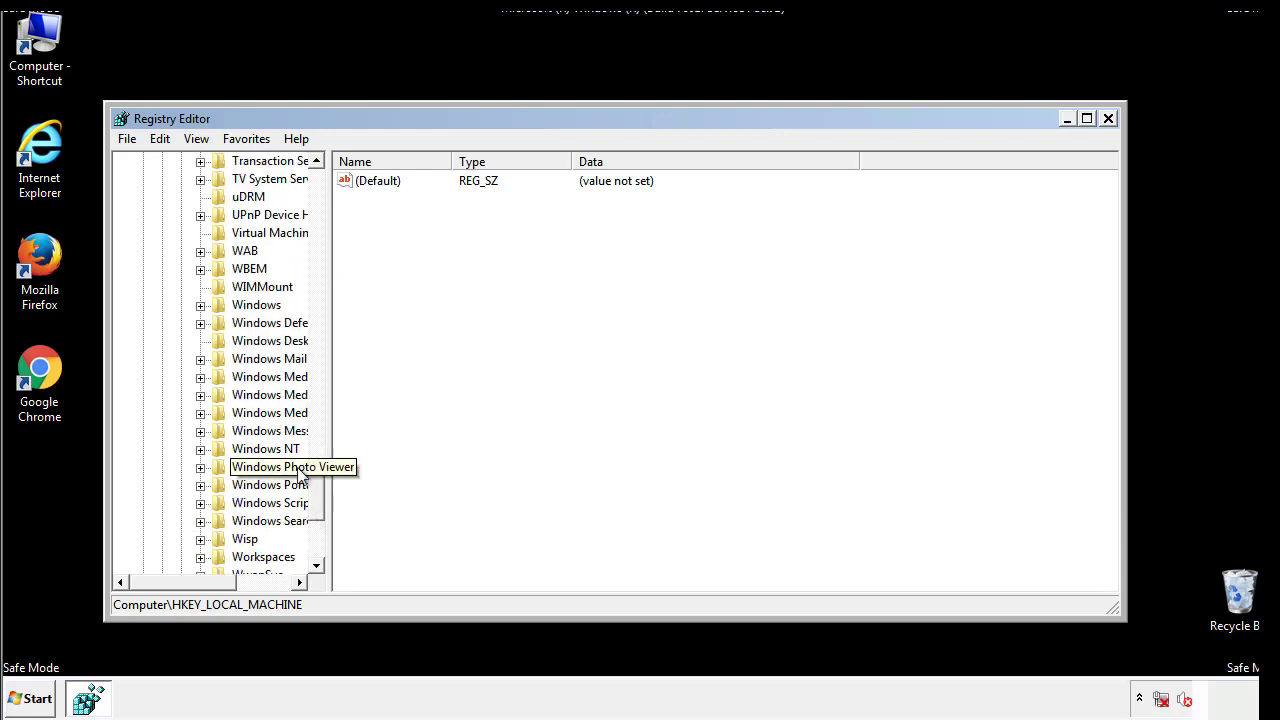
click(201, 306)
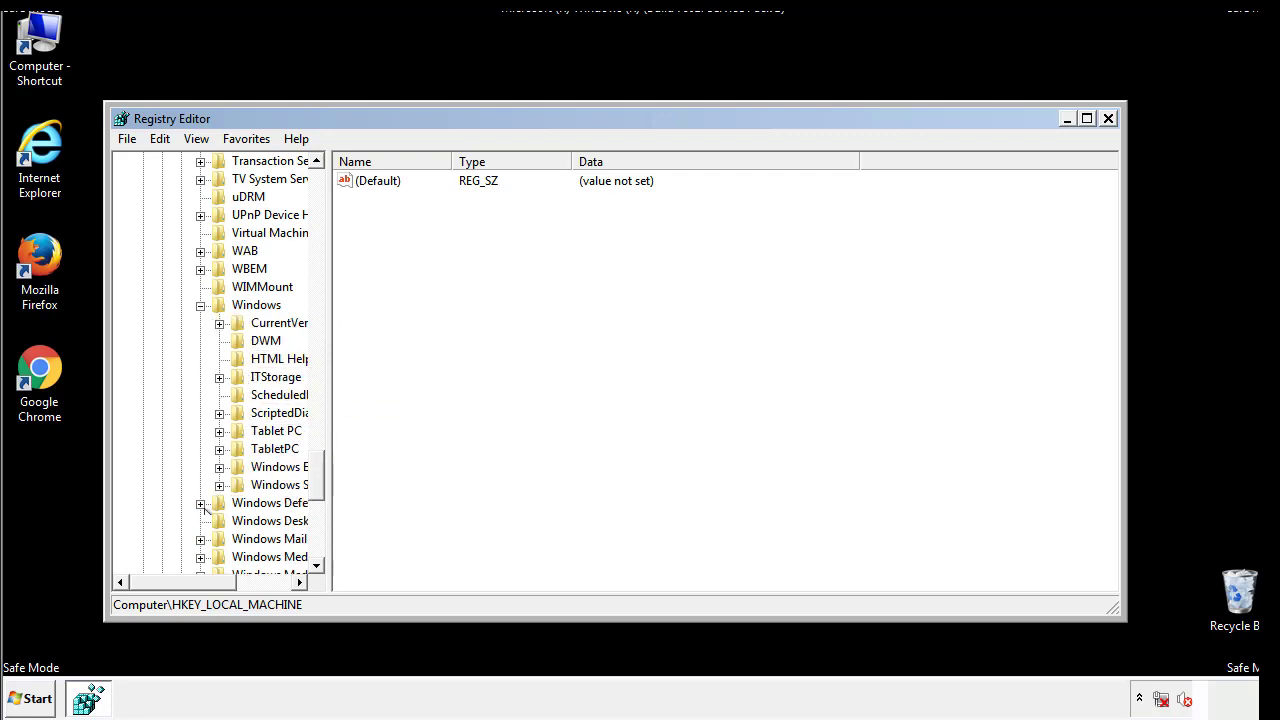
drag(175, 582, 205, 587)
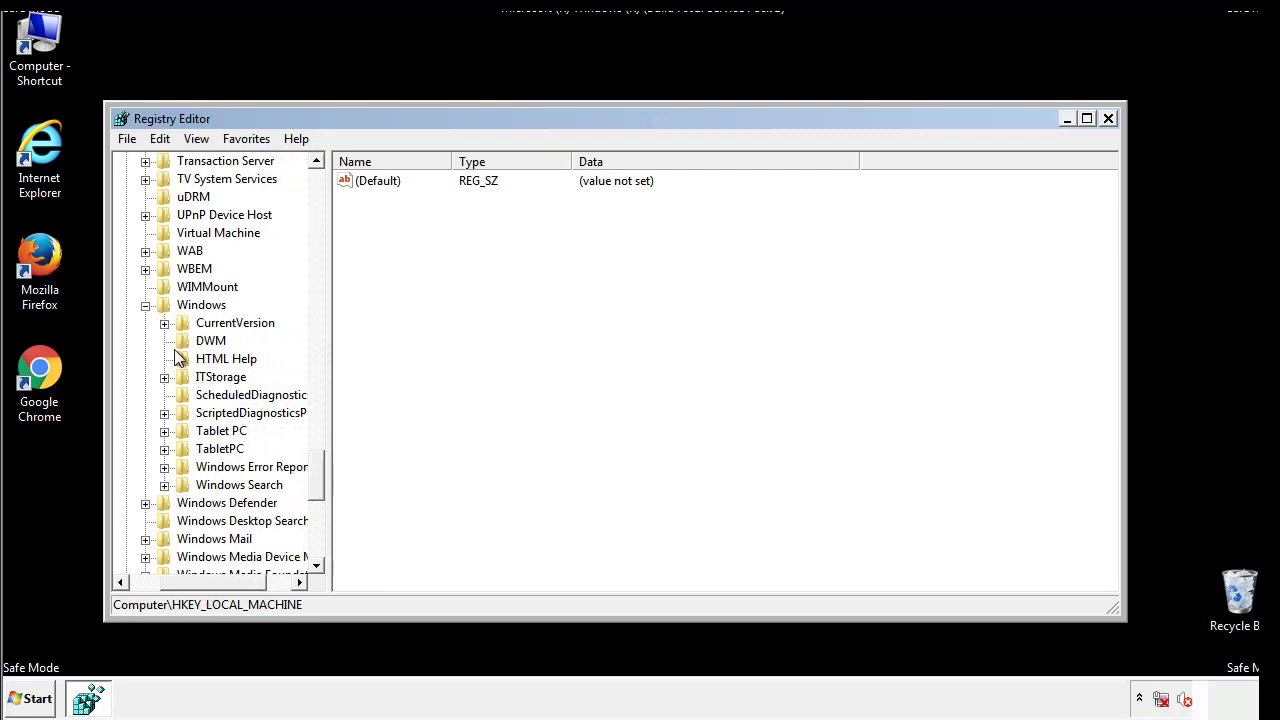
click(164, 323)
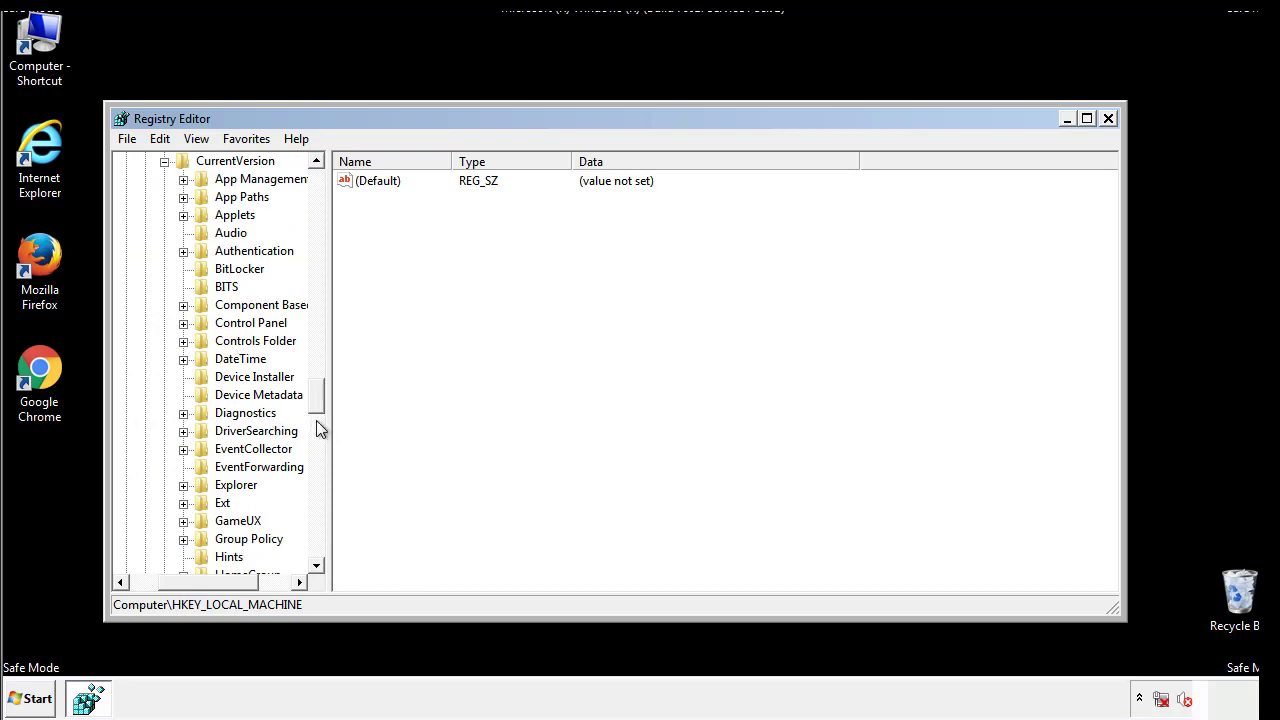
drag(320, 400, 316, 456)
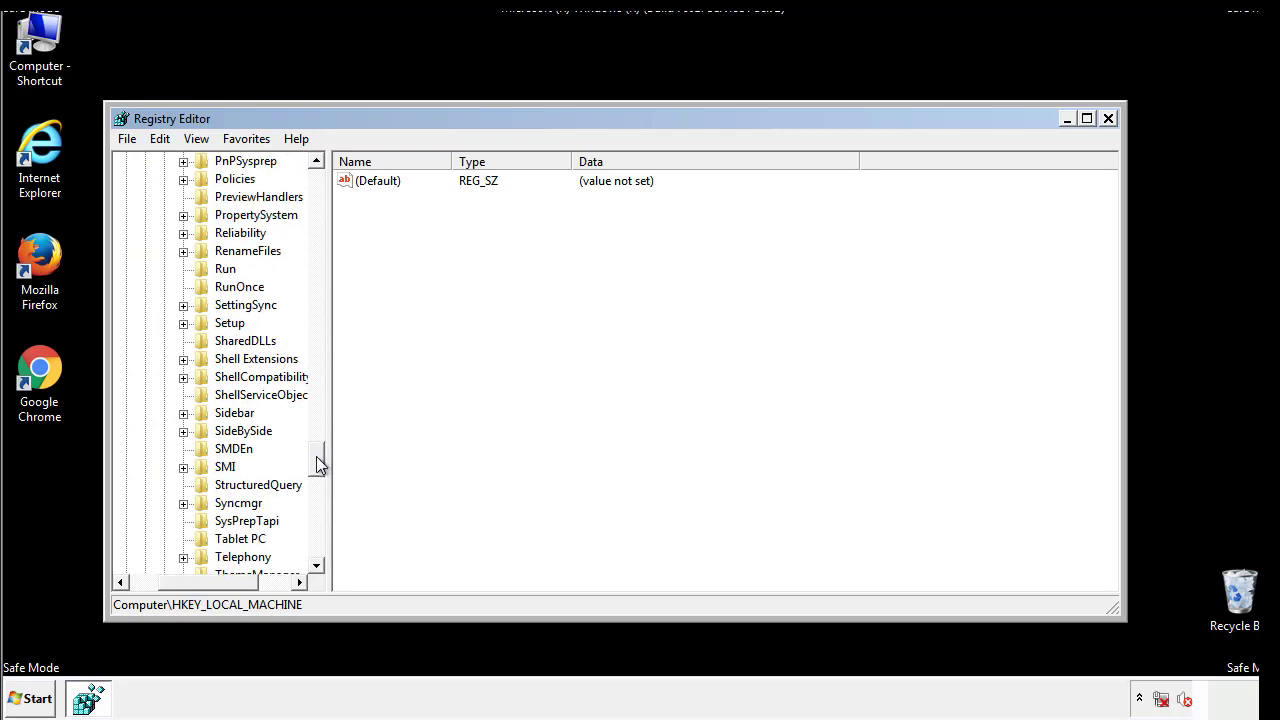
click(222, 269)
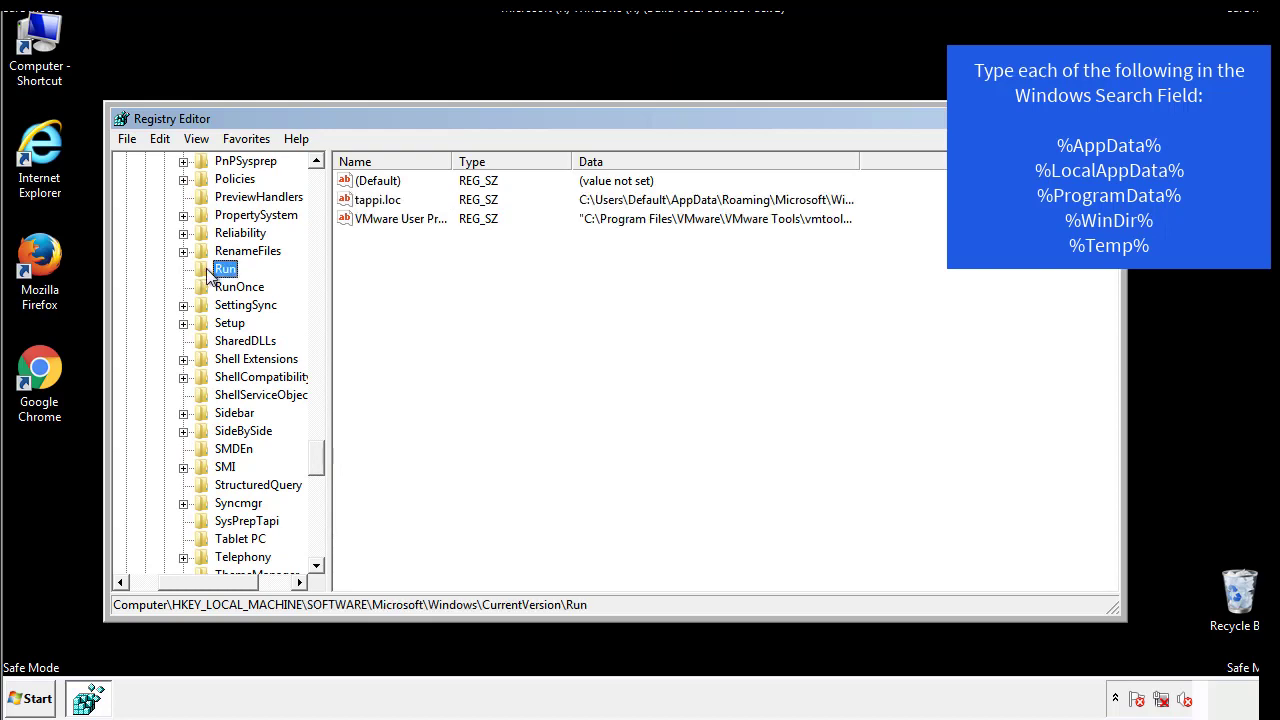
- Permanently delete the tappi.loc value from the HKEY_LOCAL_MACHINE Run key
right_click(372, 203)
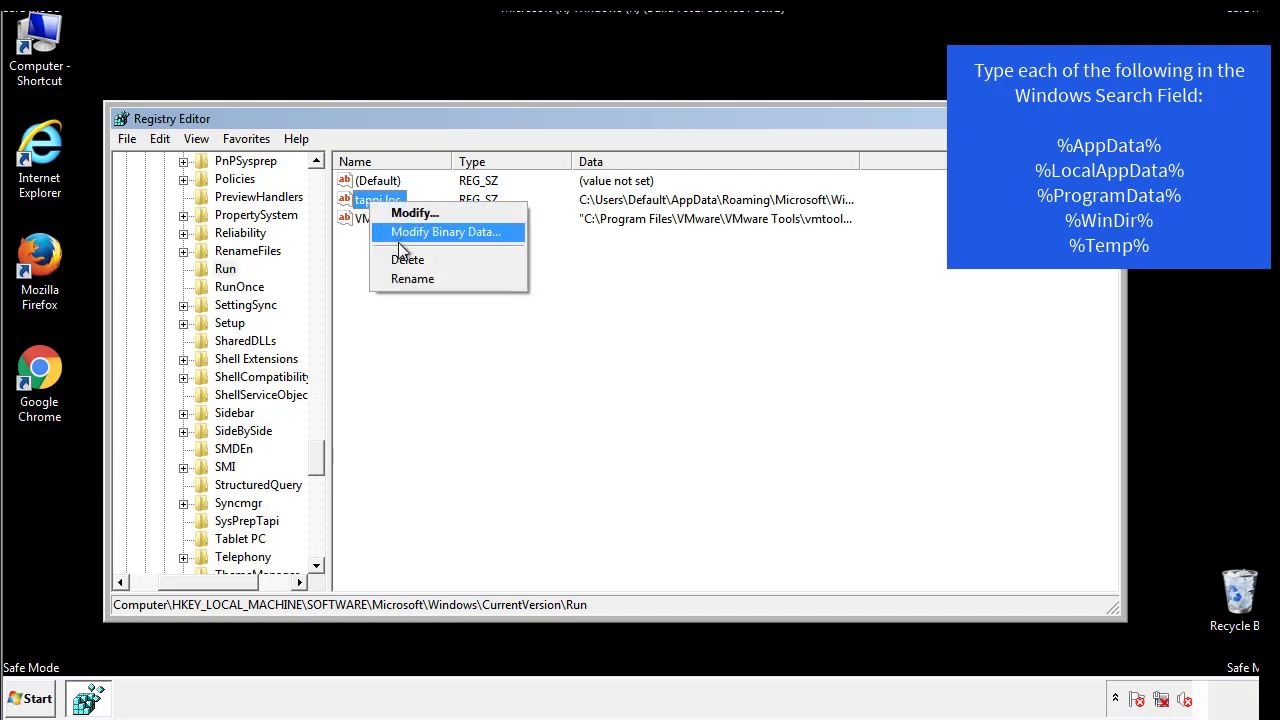
click(398, 256)
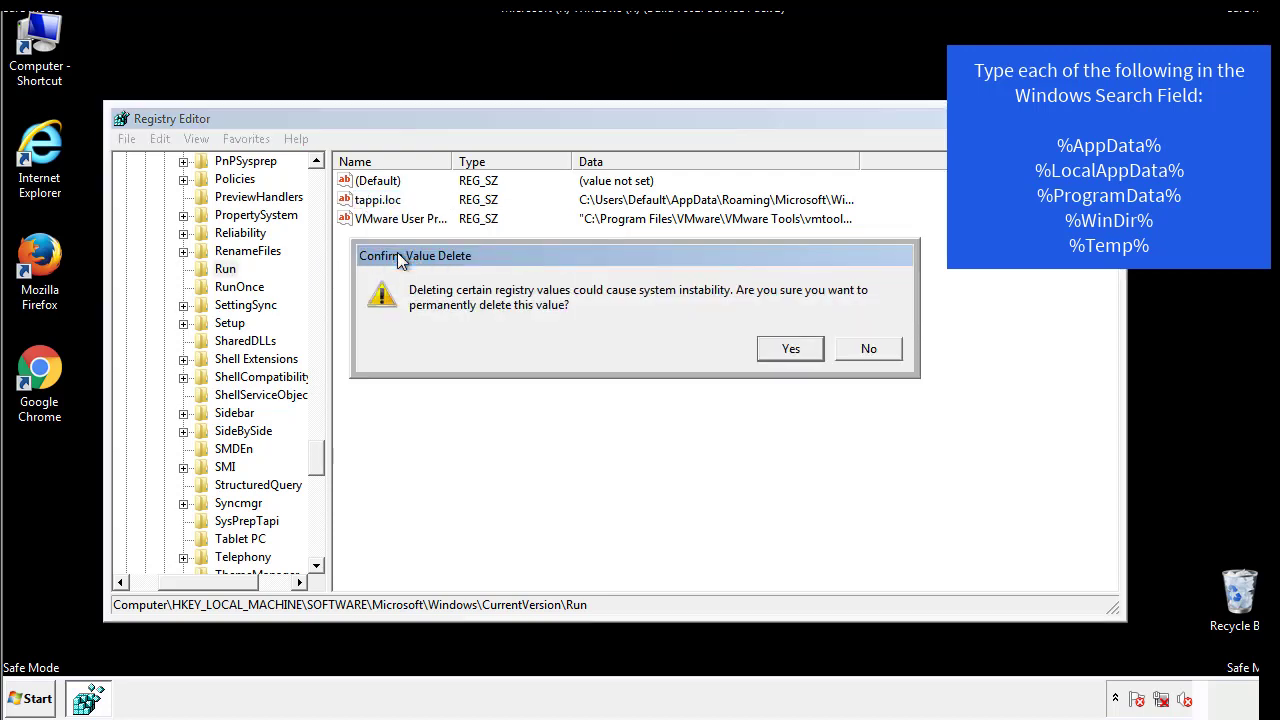
click(785, 349)
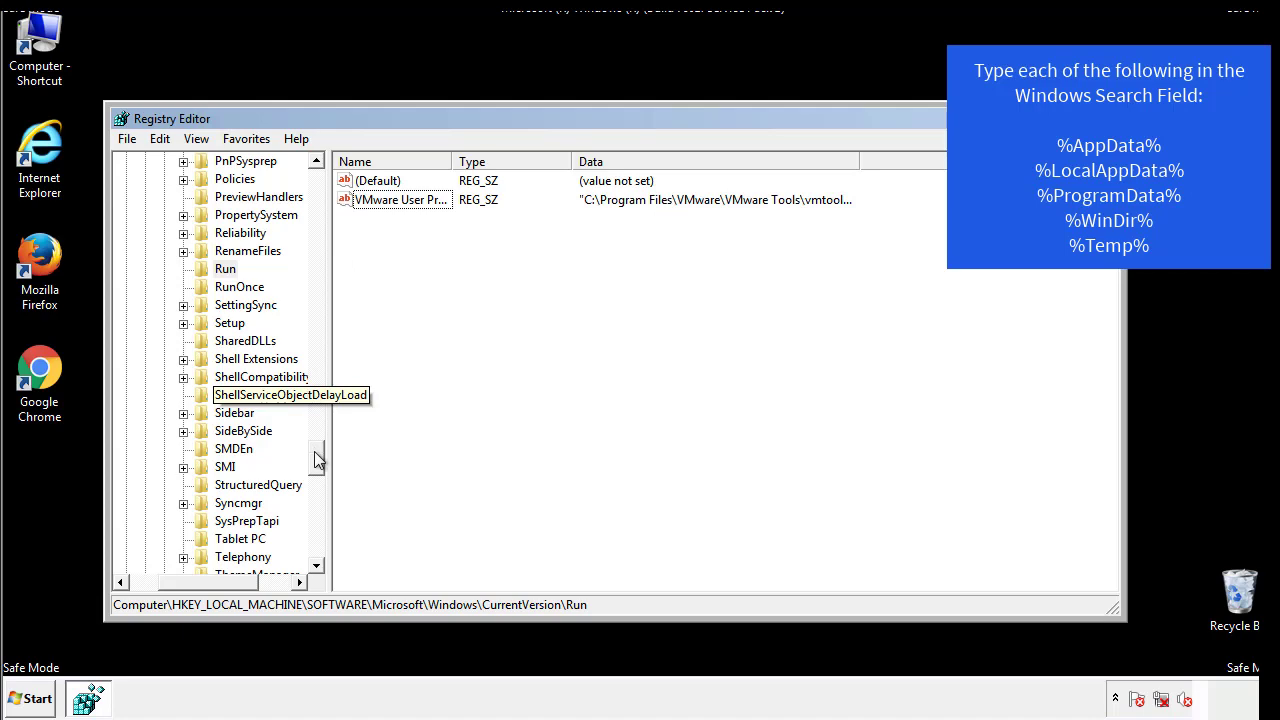
- Collapse the HKEY_LOCAL_MACHINE branch and expand HKEY_CURRENT_USER in the registry tree
drag(316, 458, 312, 550)
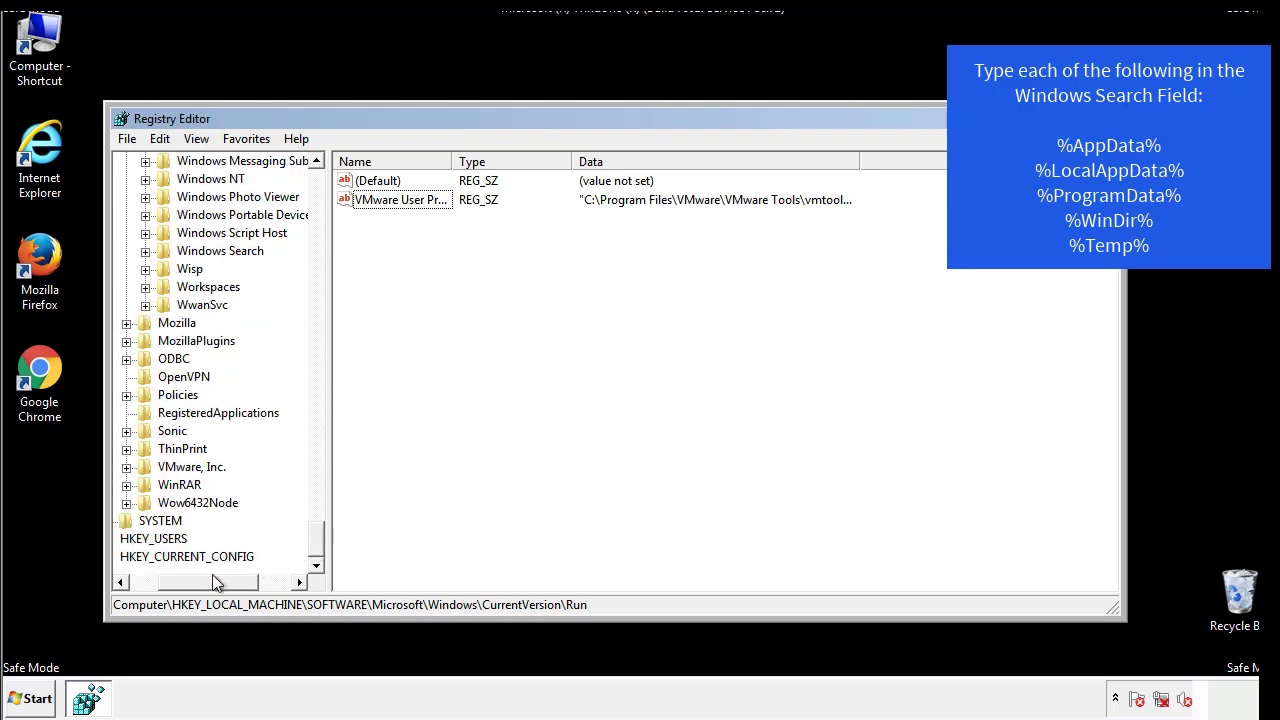
drag(212, 577, 173, 587)
drag(316, 540, 326, 190)
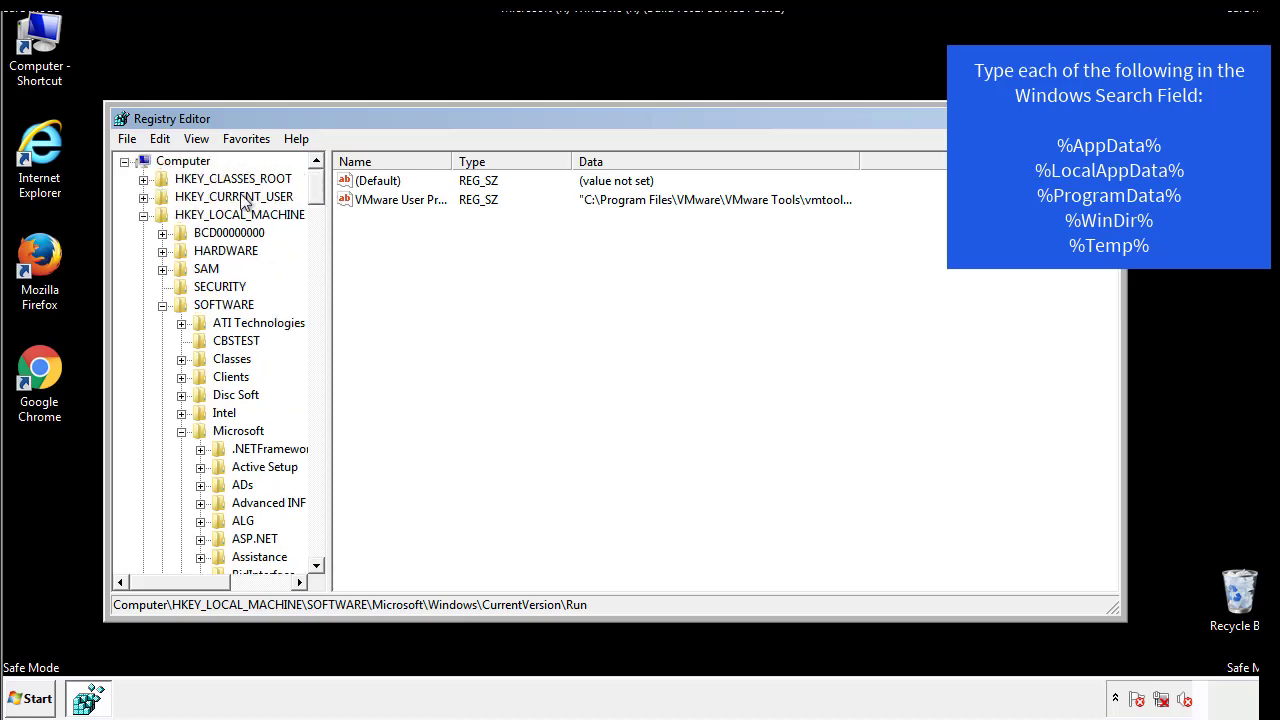
click(143, 216)
click(143, 198)
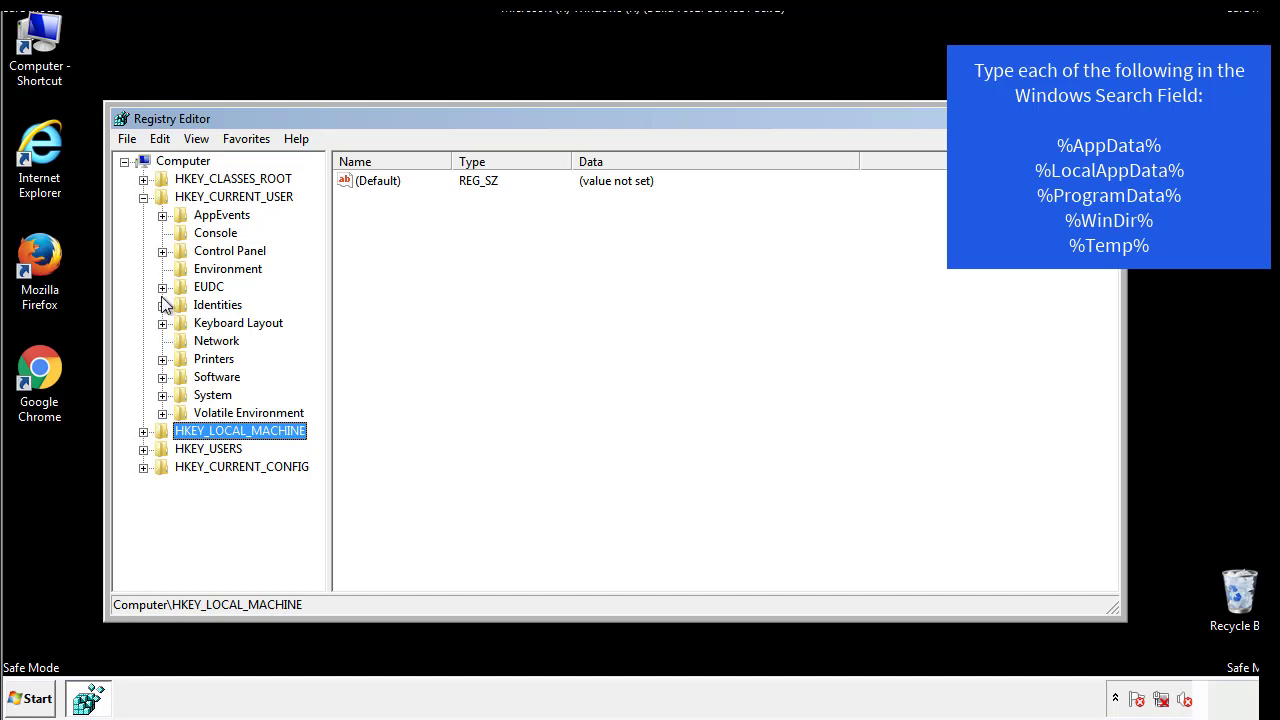
- Open HKEY_CURRENT_USER\Software\Microsoft\Windows\CurrentVersion\Run and check its values for suspicious startup entries
click(162, 377)
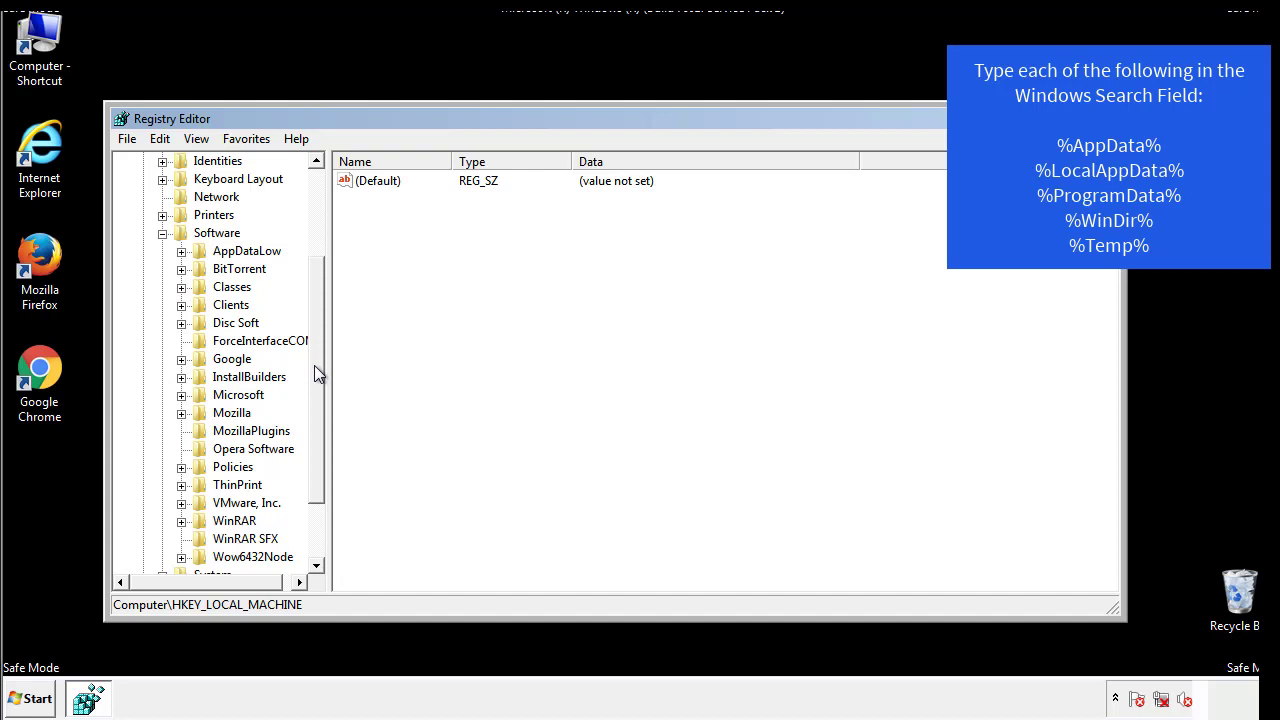
drag(314, 365, 315, 385)
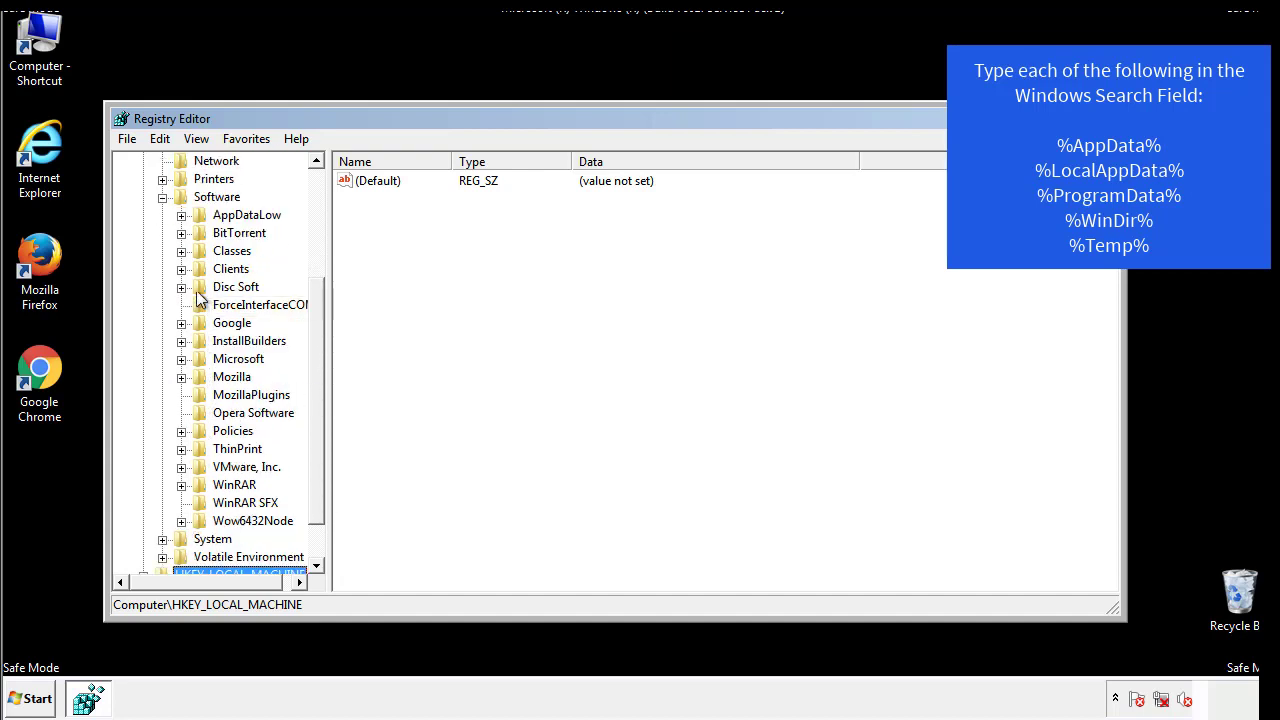
click(181, 360)
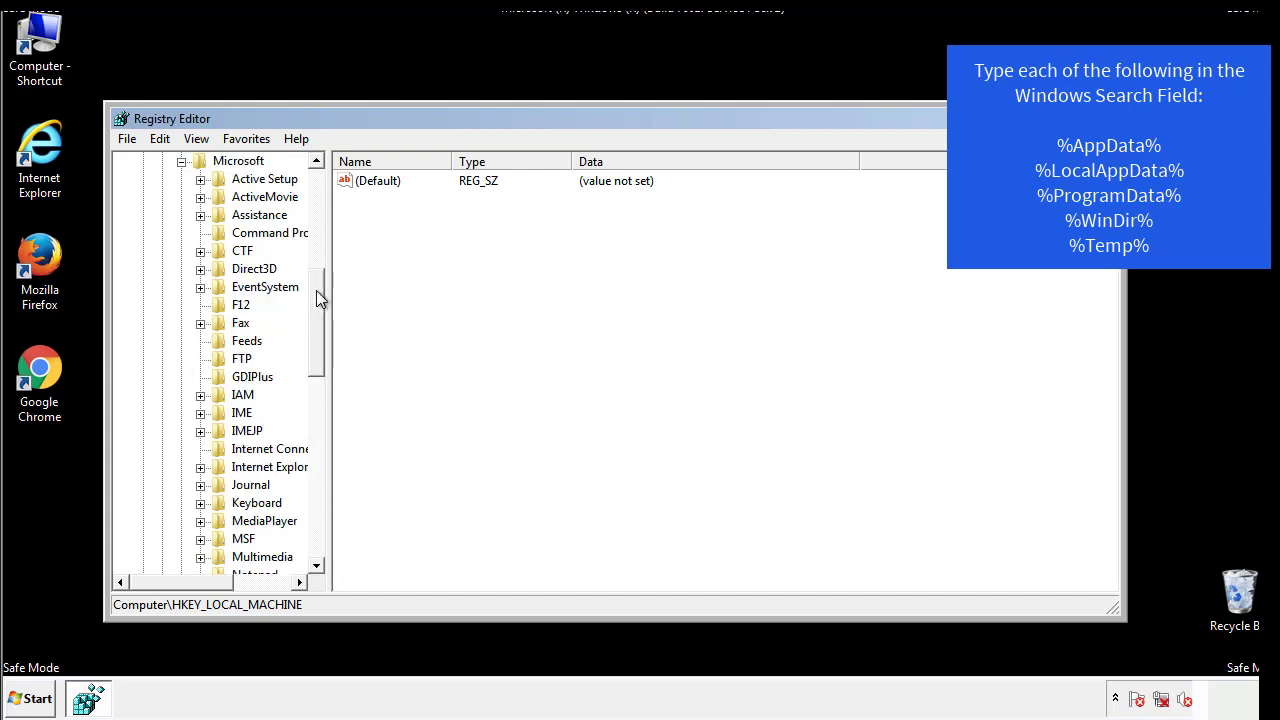
drag(316, 290, 315, 416)
click(202, 341)
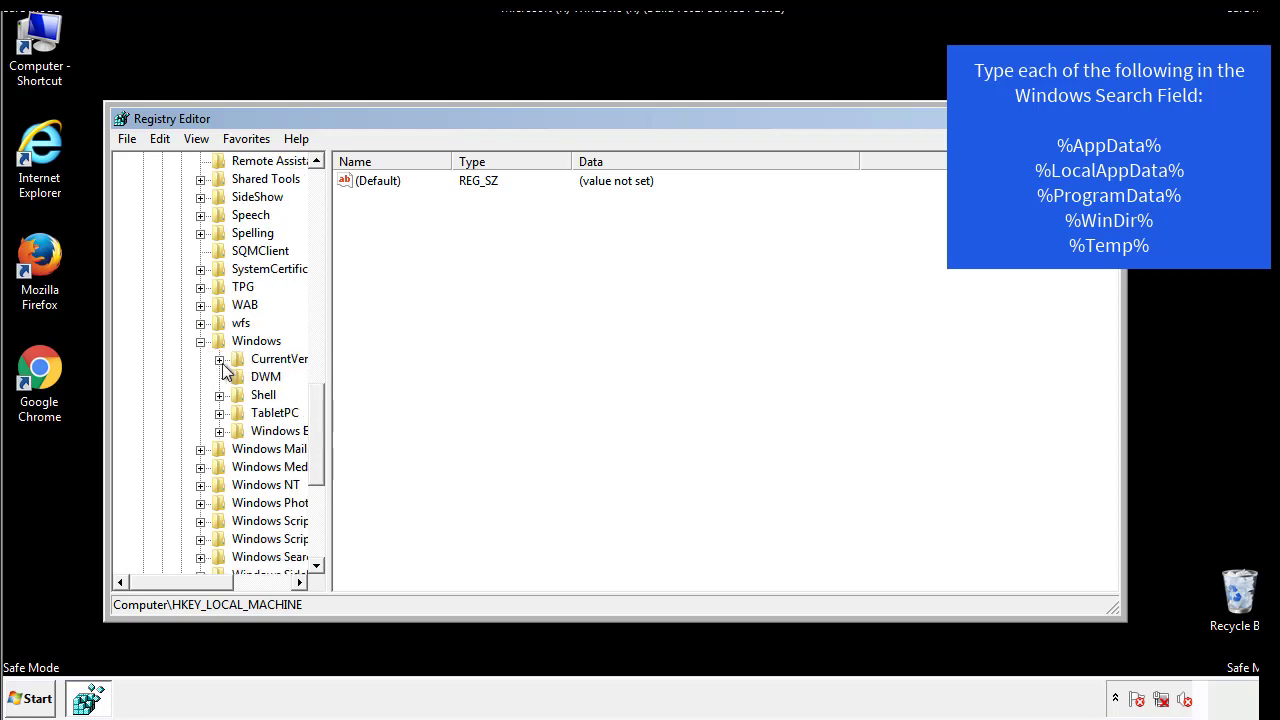
click(220, 360)
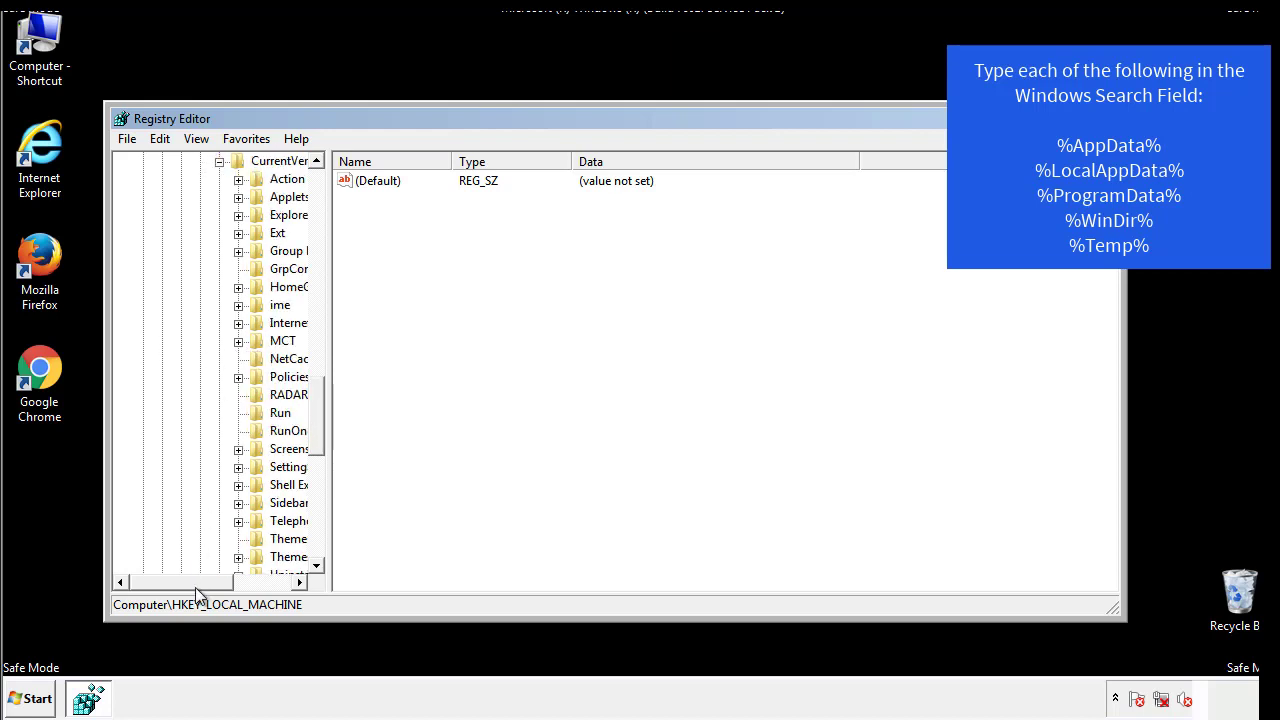
drag(195, 587, 228, 584)
click(218, 409)
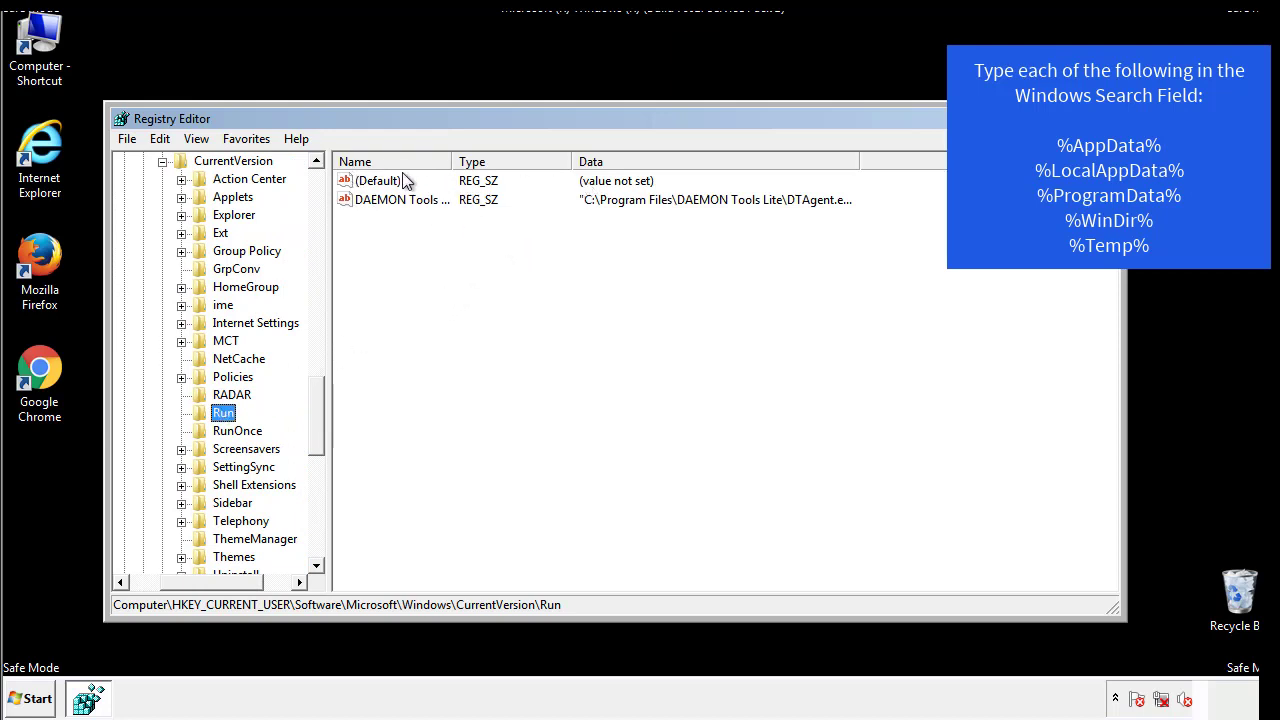
click(476, 231)
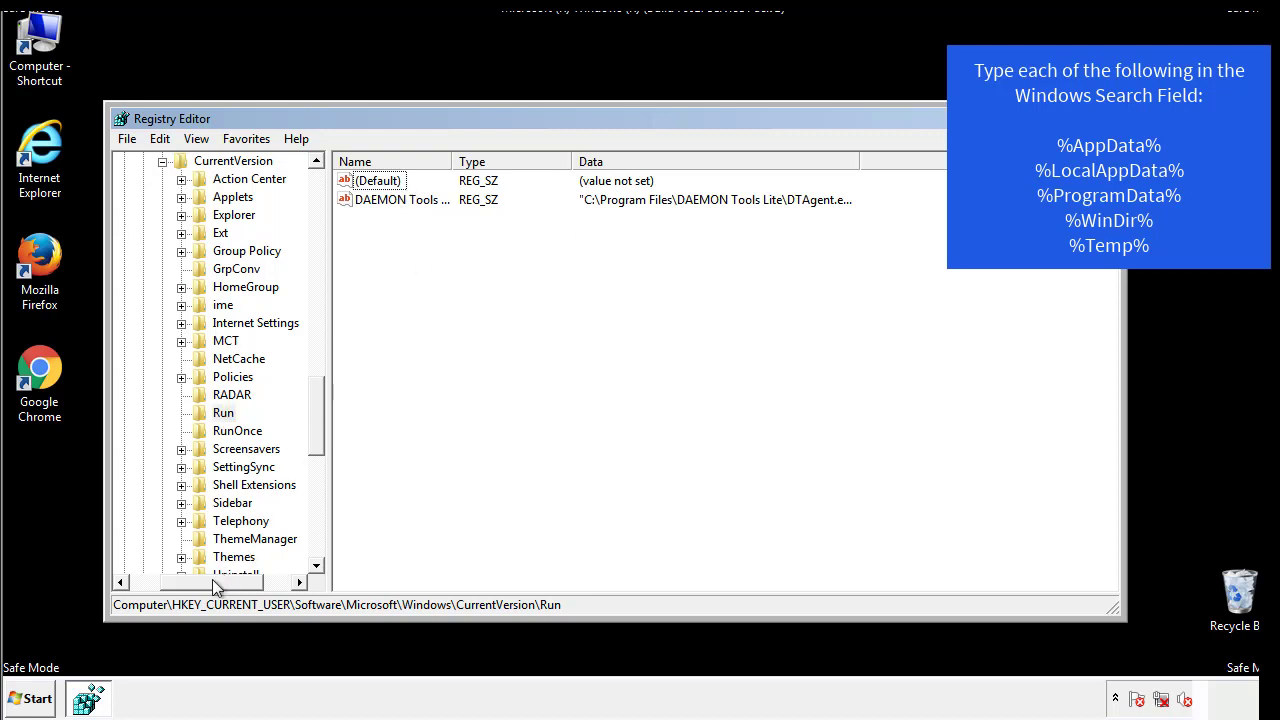
- Collapse the Windows key under HKEY_CURRENT_USER\Software\Microsoft and return to the start of the registry tree
drag(212, 579, 182, 581)
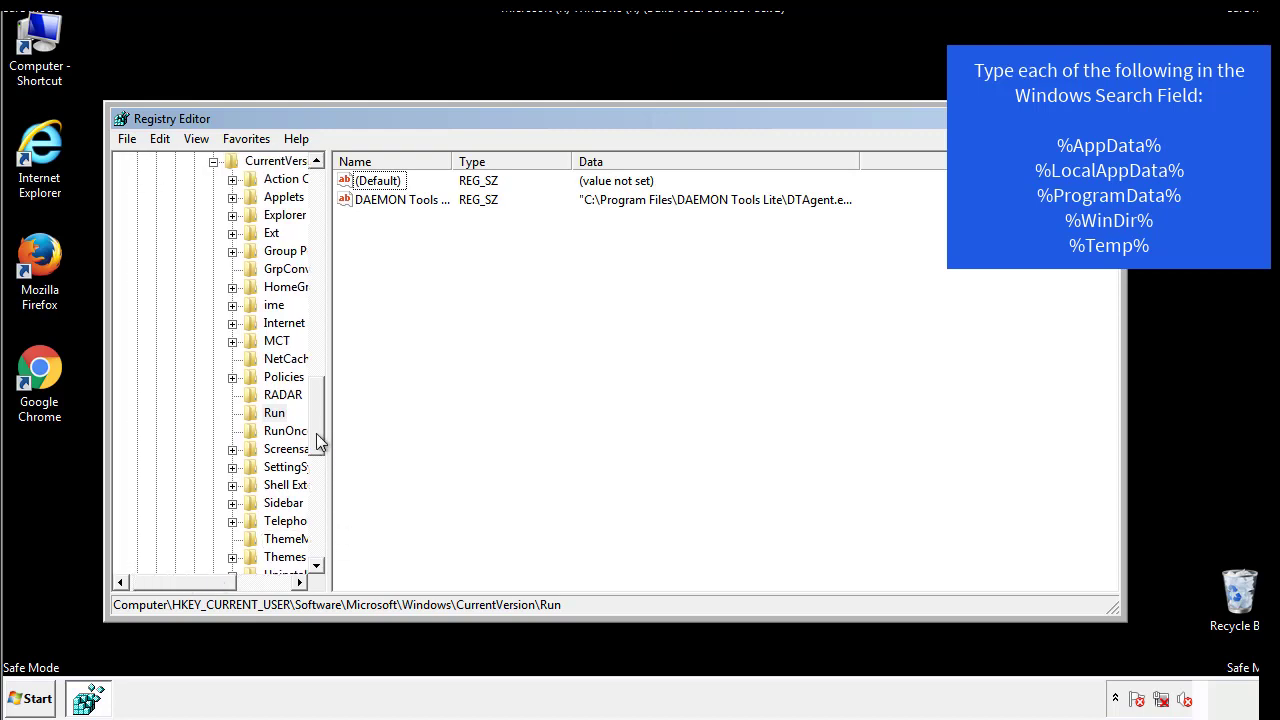
drag(318, 440, 321, 385)
click(195, 467)
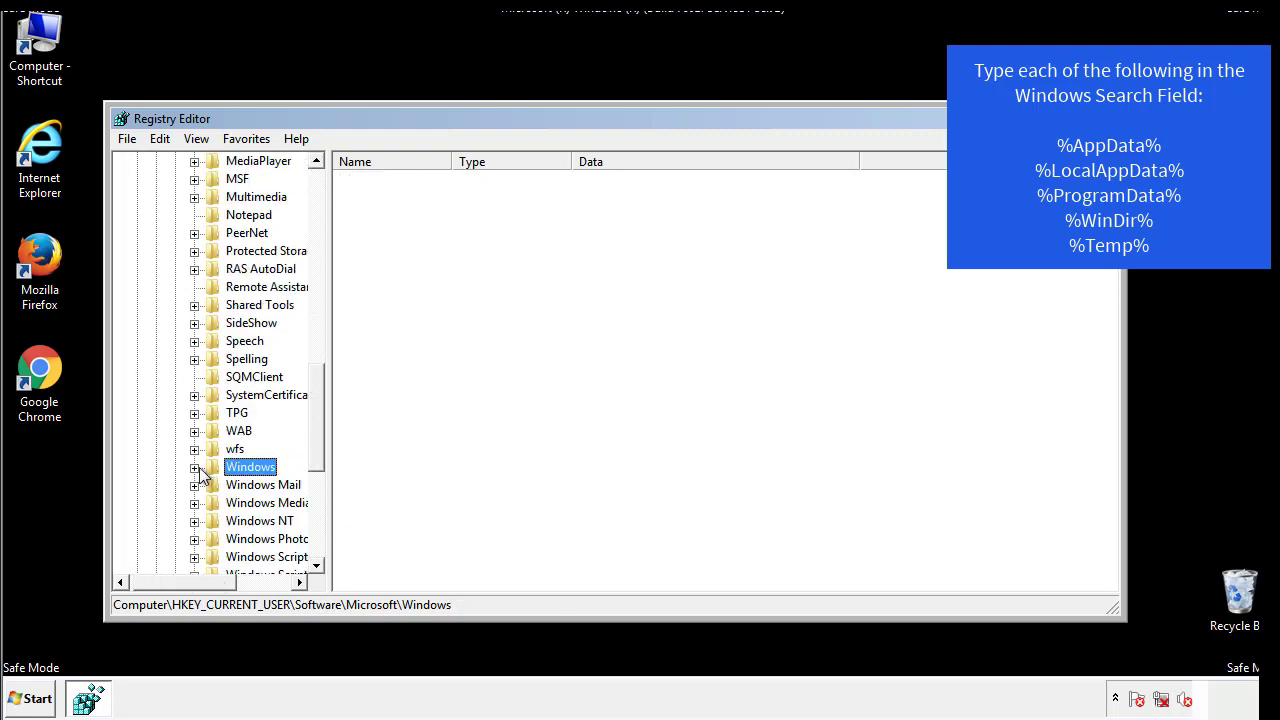
drag(322, 446, 322, 223)
- Search the registry's keys, values and data for %temp%
click(165, 139)
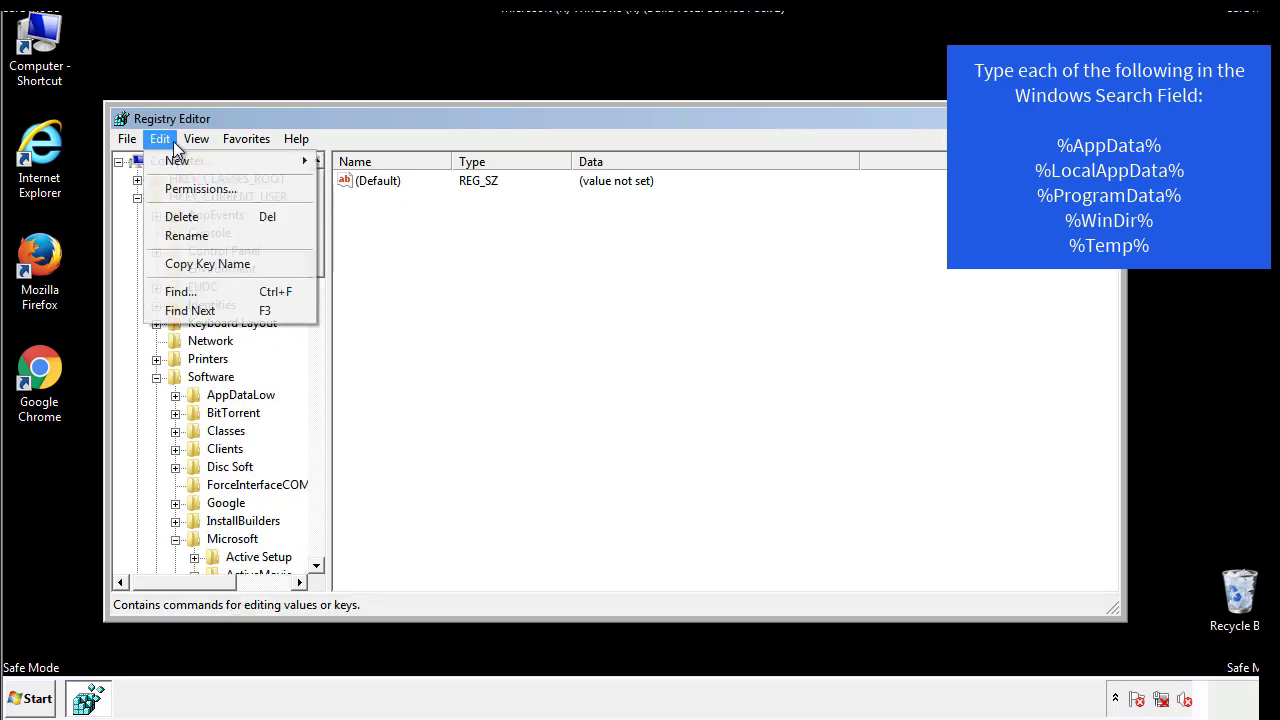
click(180, 291)
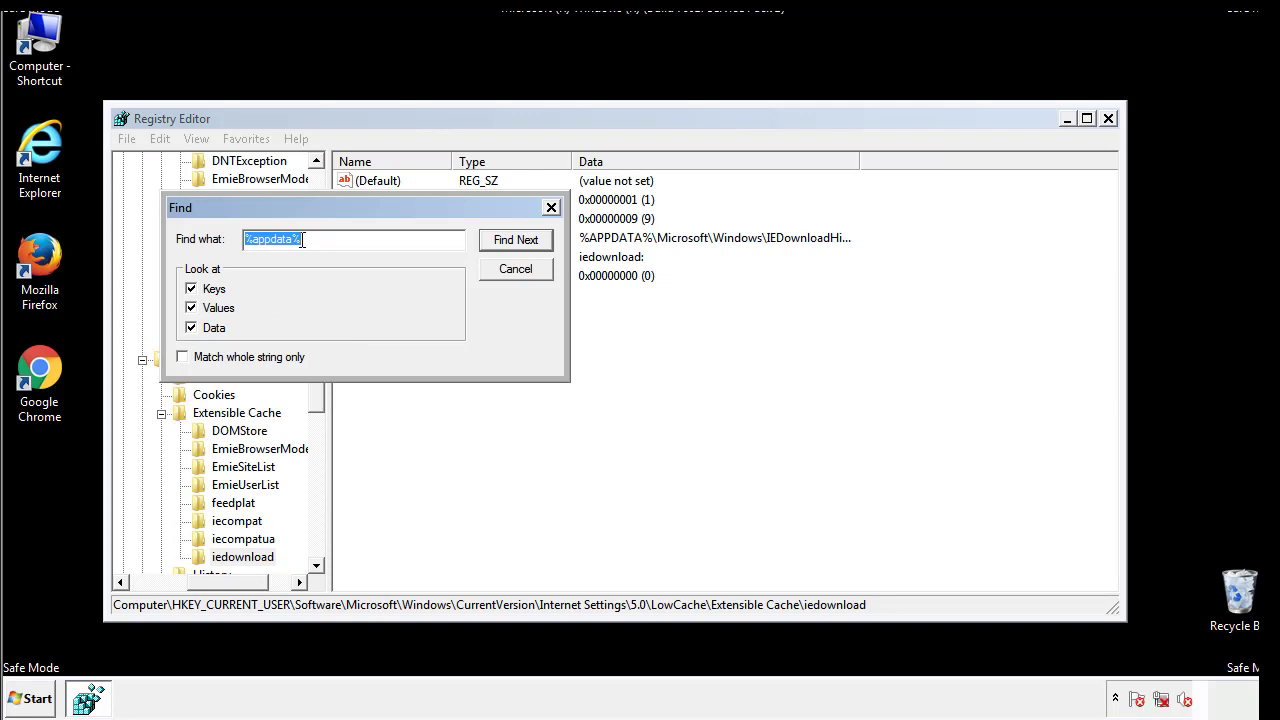
text(%temp%)
key(Return)
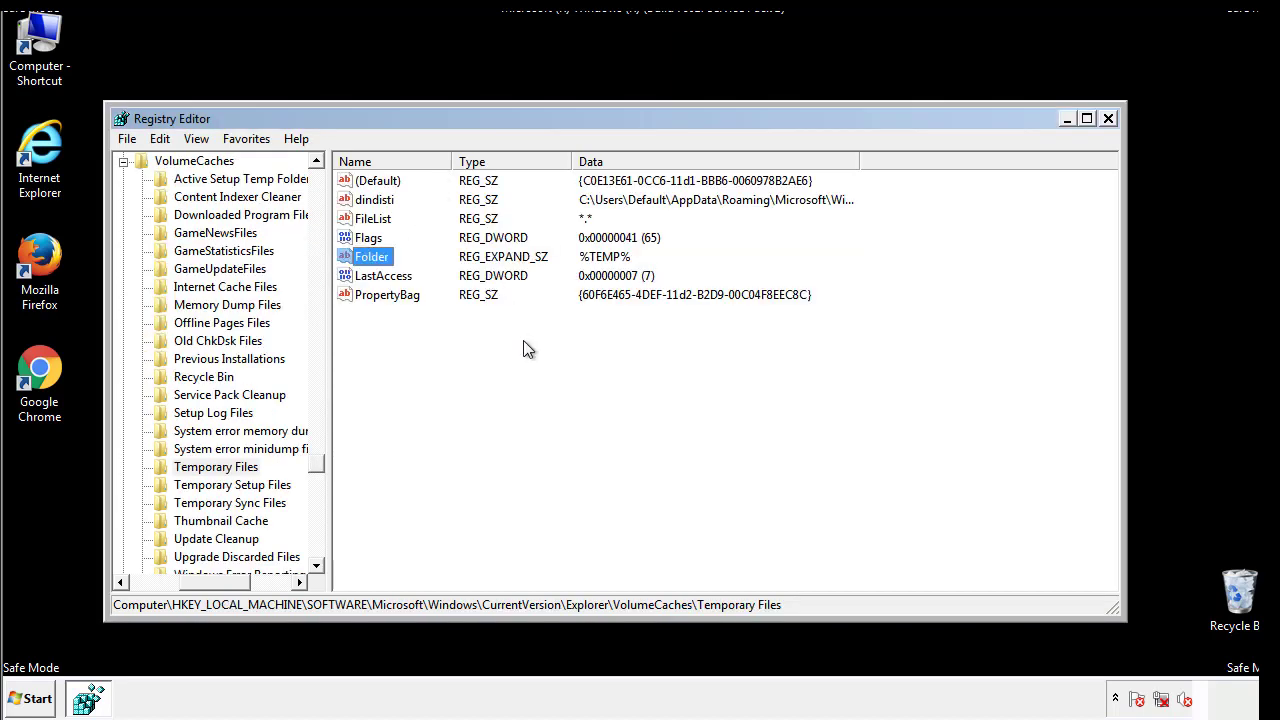
- Delete all values from (Default) to PropertyBag in the VolumeCaches\Temporary Files key and close the Registry Editor
drag(410, 320, 361, 188)
right_click(361, 180)
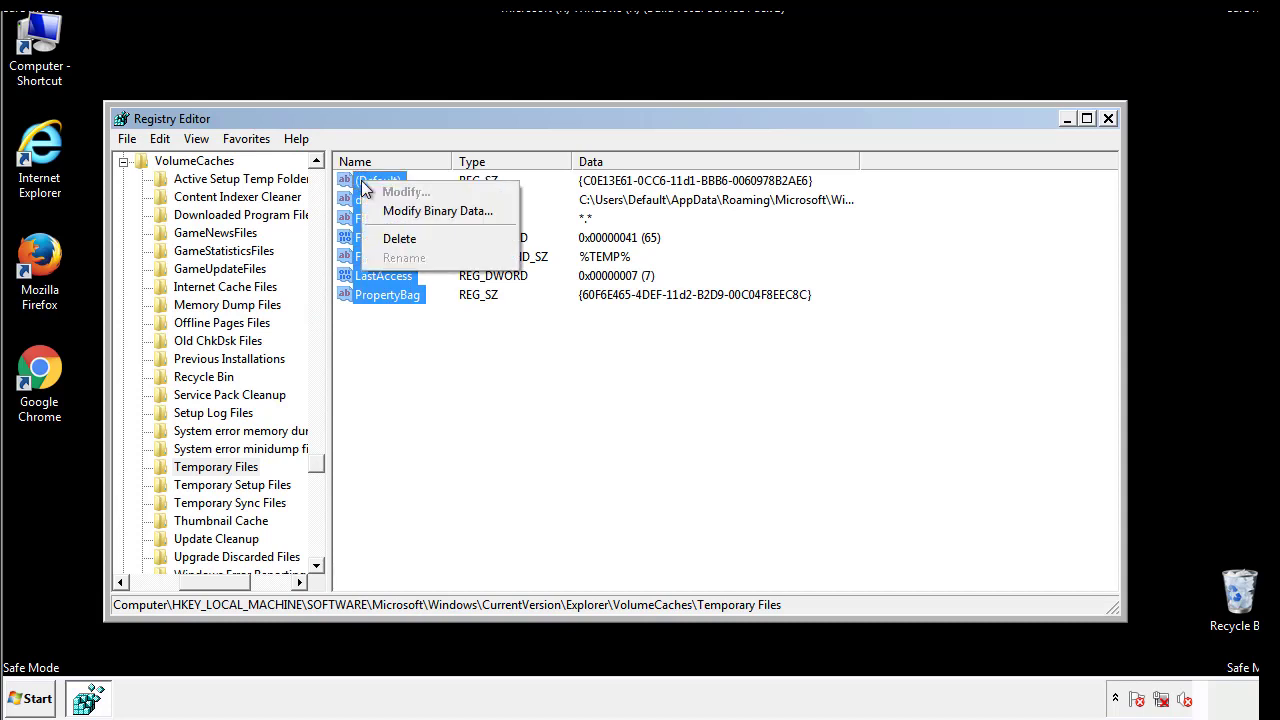
click(392, 242)
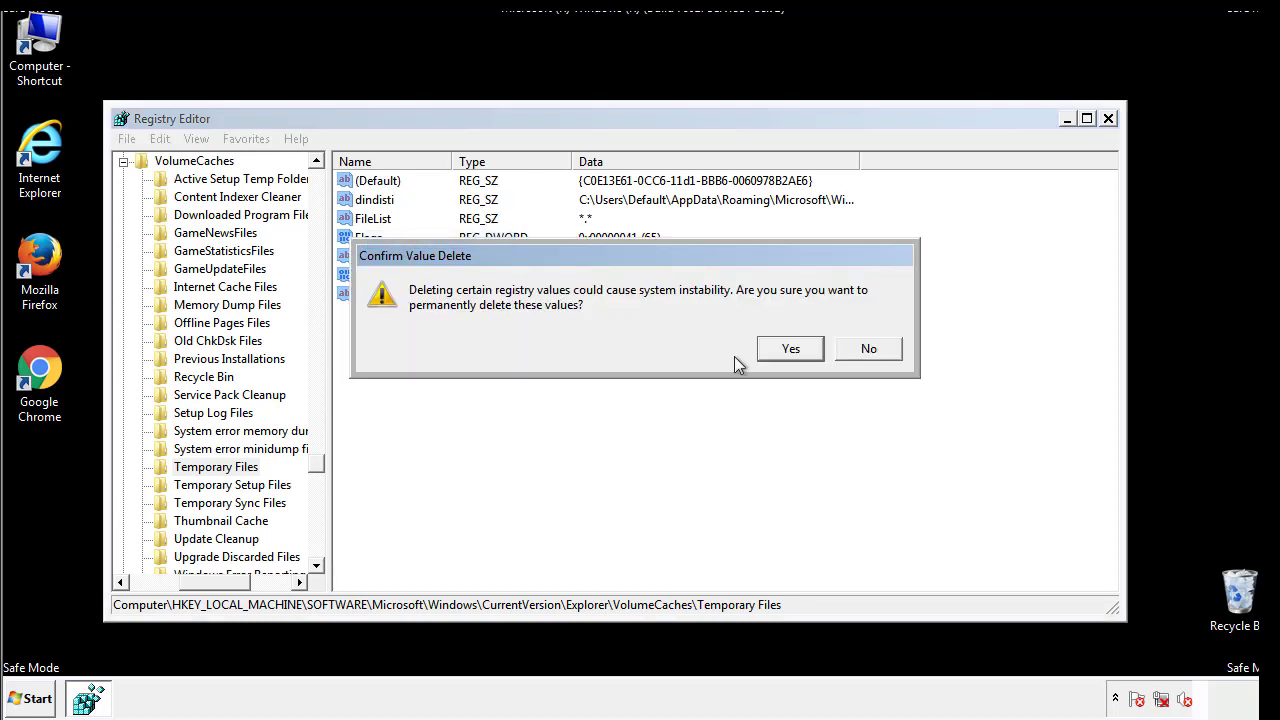
click(816, 352)
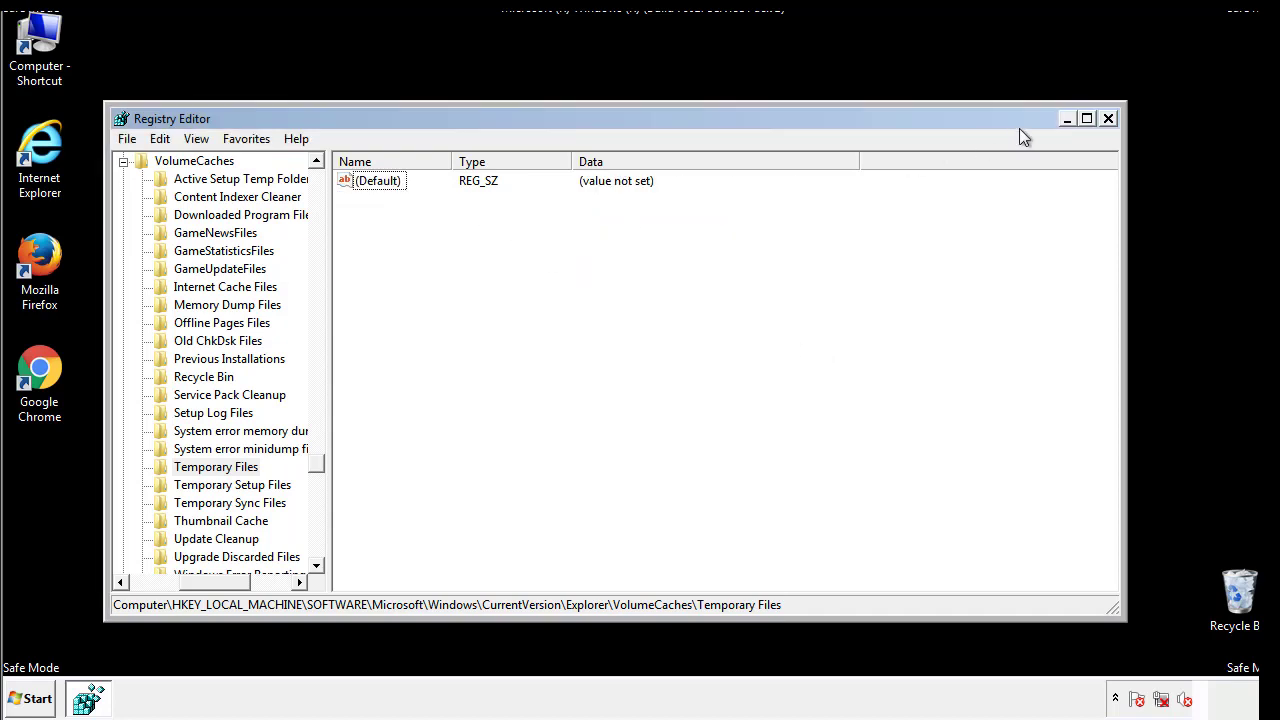
click(1109, 120)
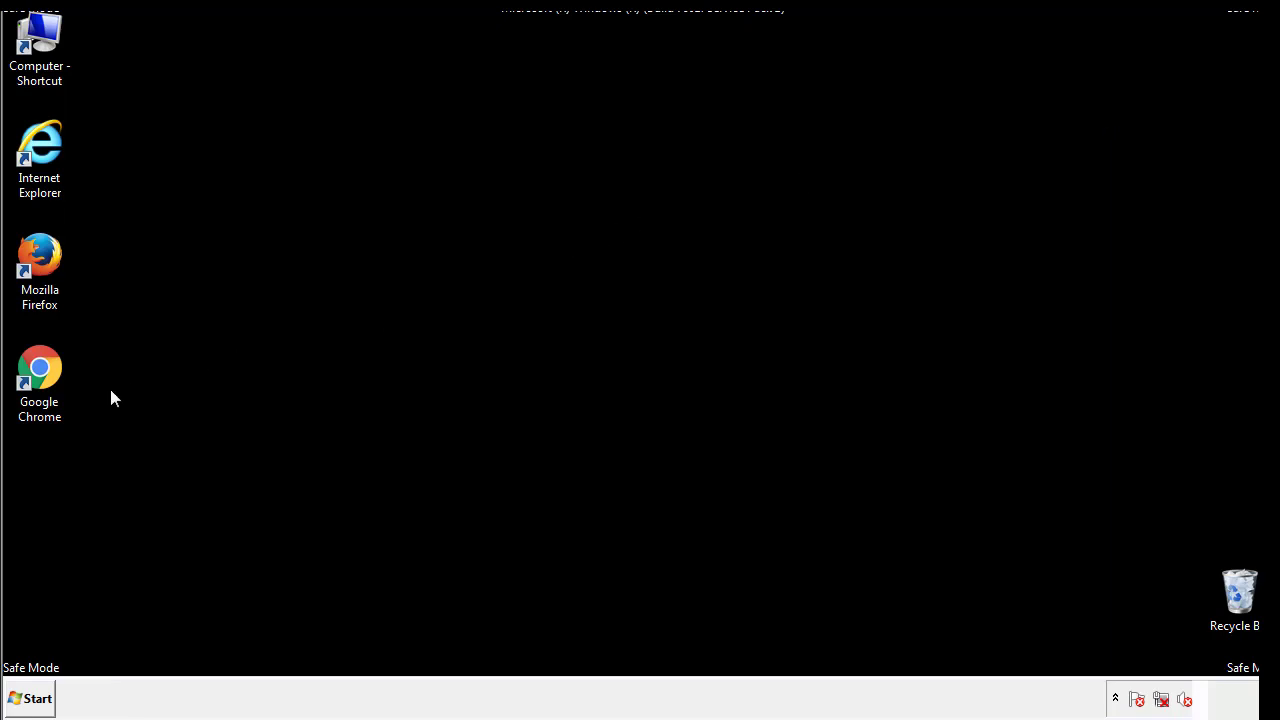
- Open the System Configuration utility by running msconfig
click(24, 700)
click(70, 654)
text(ms)
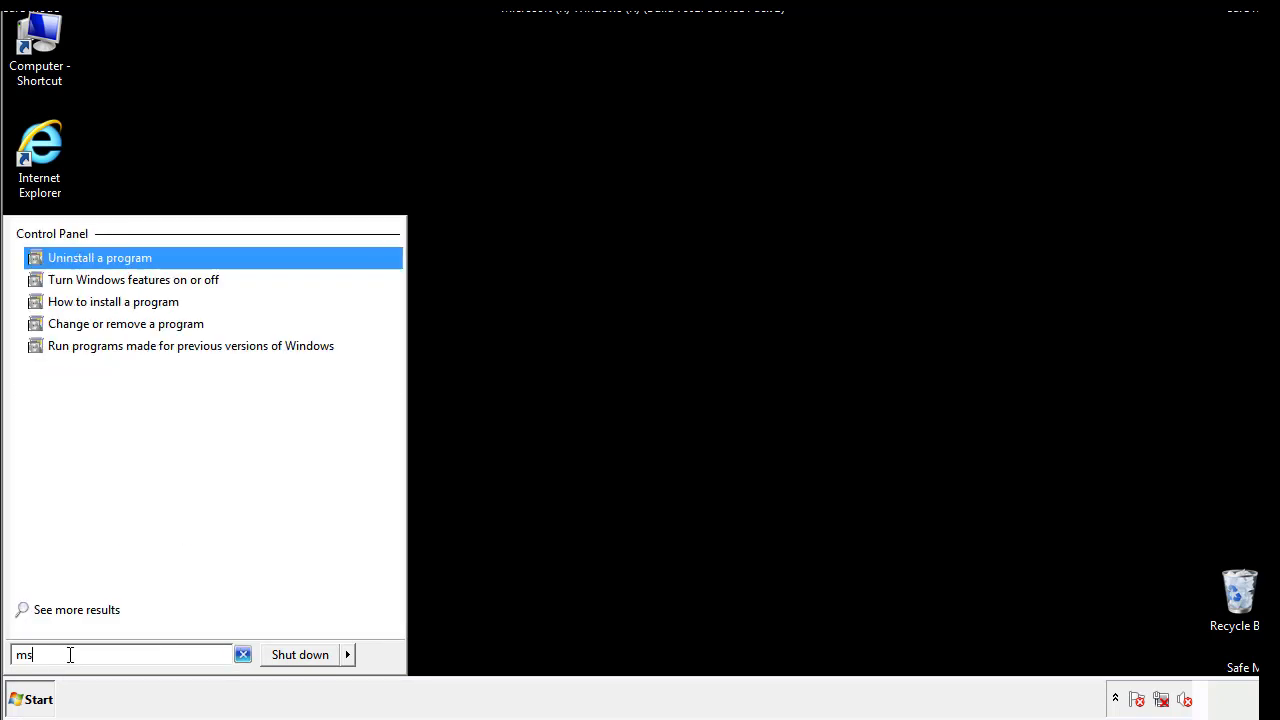
text(conf)
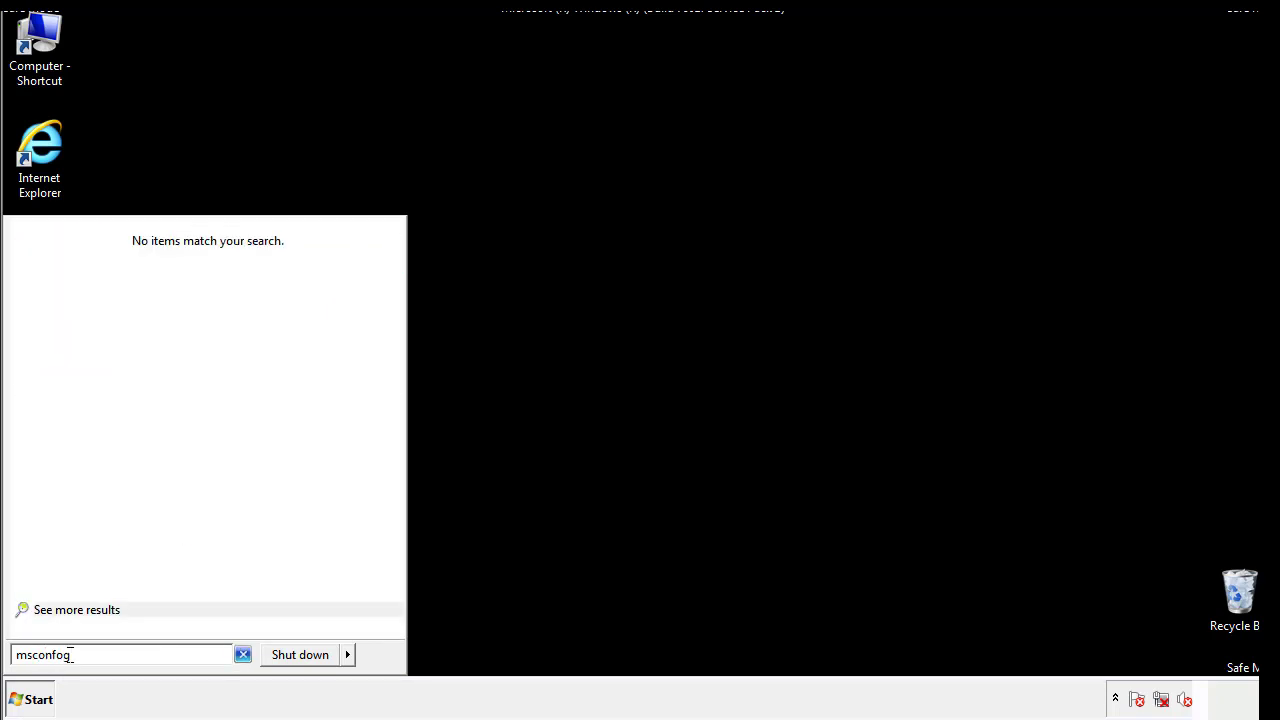
text(ig)
key(Return)
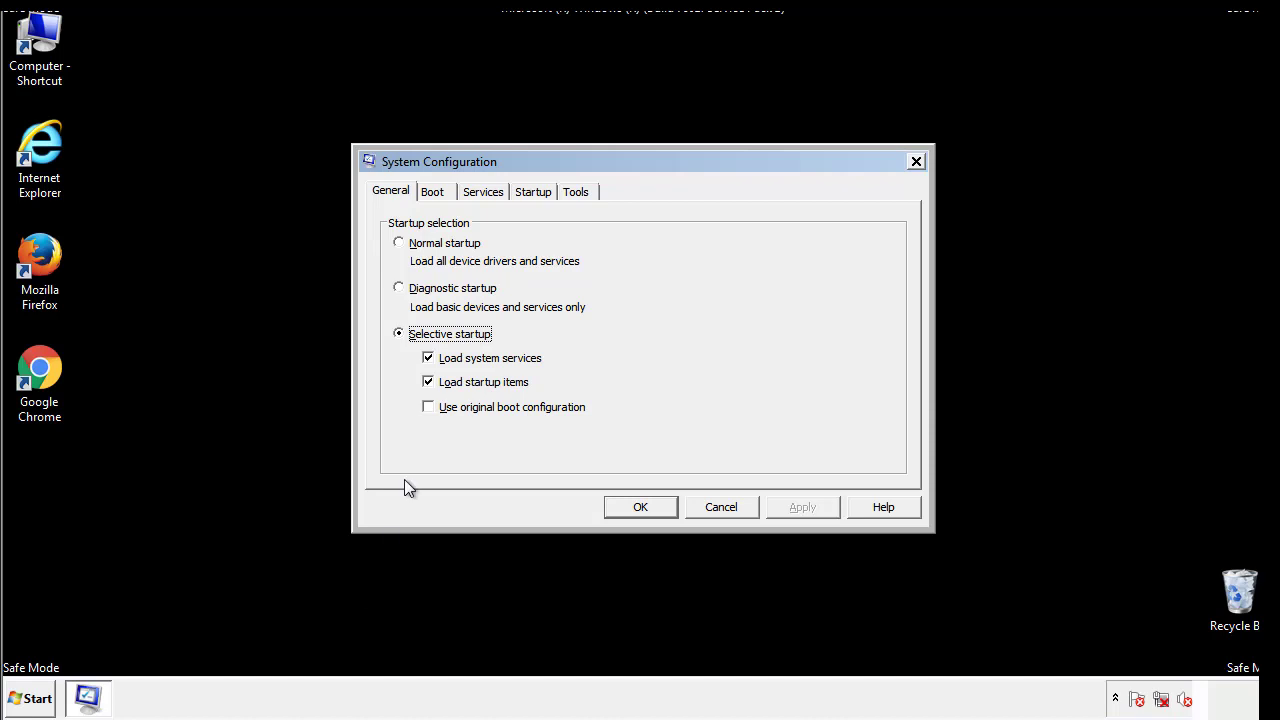
- Turn off the Safe boot option for Windows 7, apply the change and restart the computer
click(433, 192)
click(403, 384)
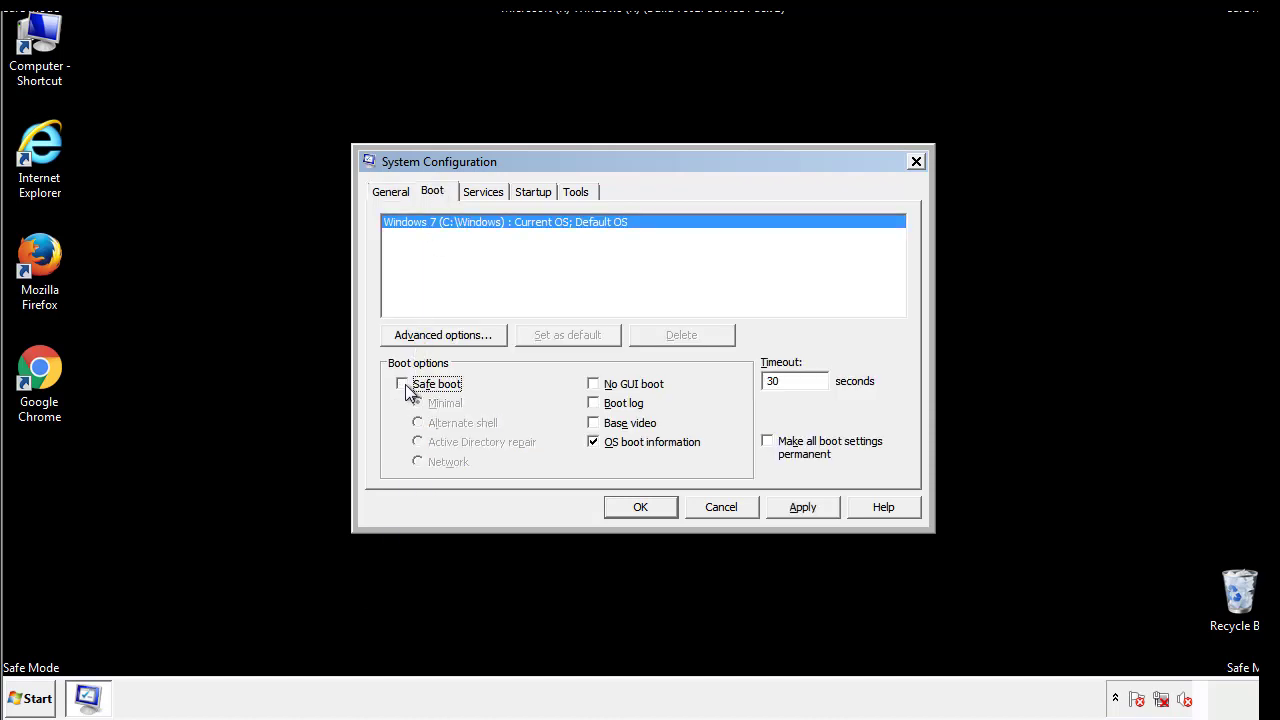
click(805, 507)
click(664, 509)
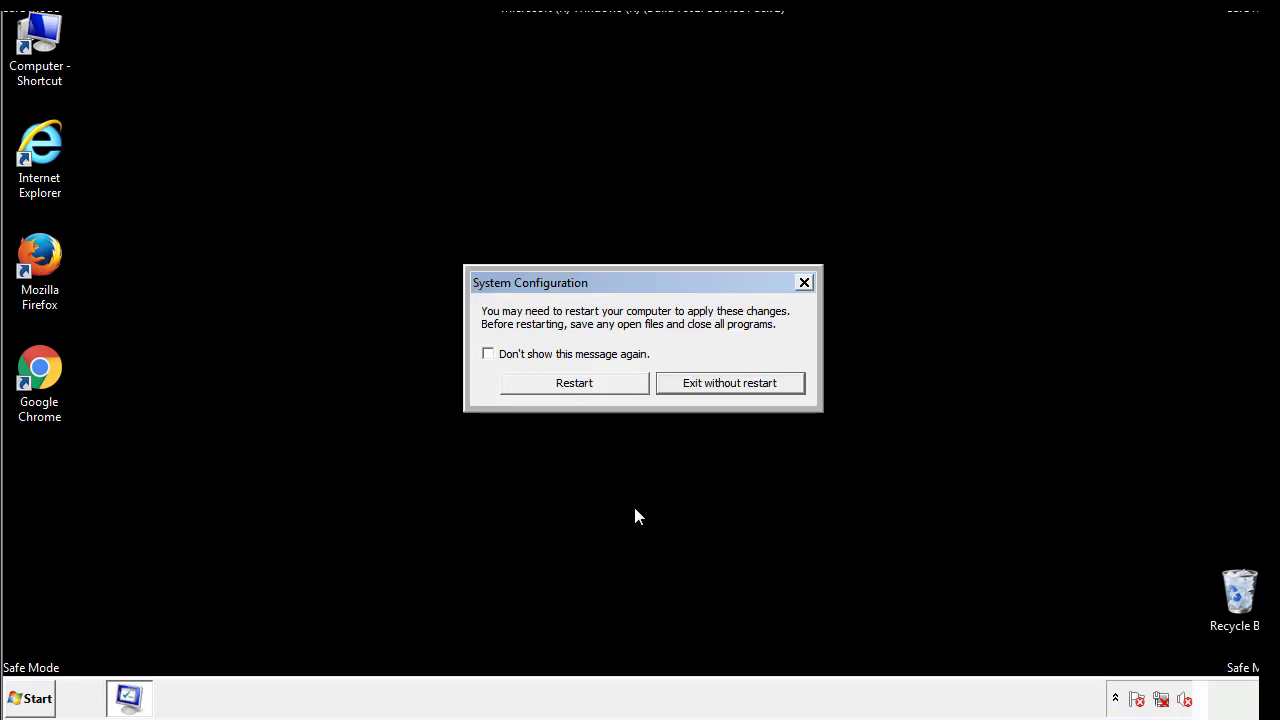
click(574, 384)
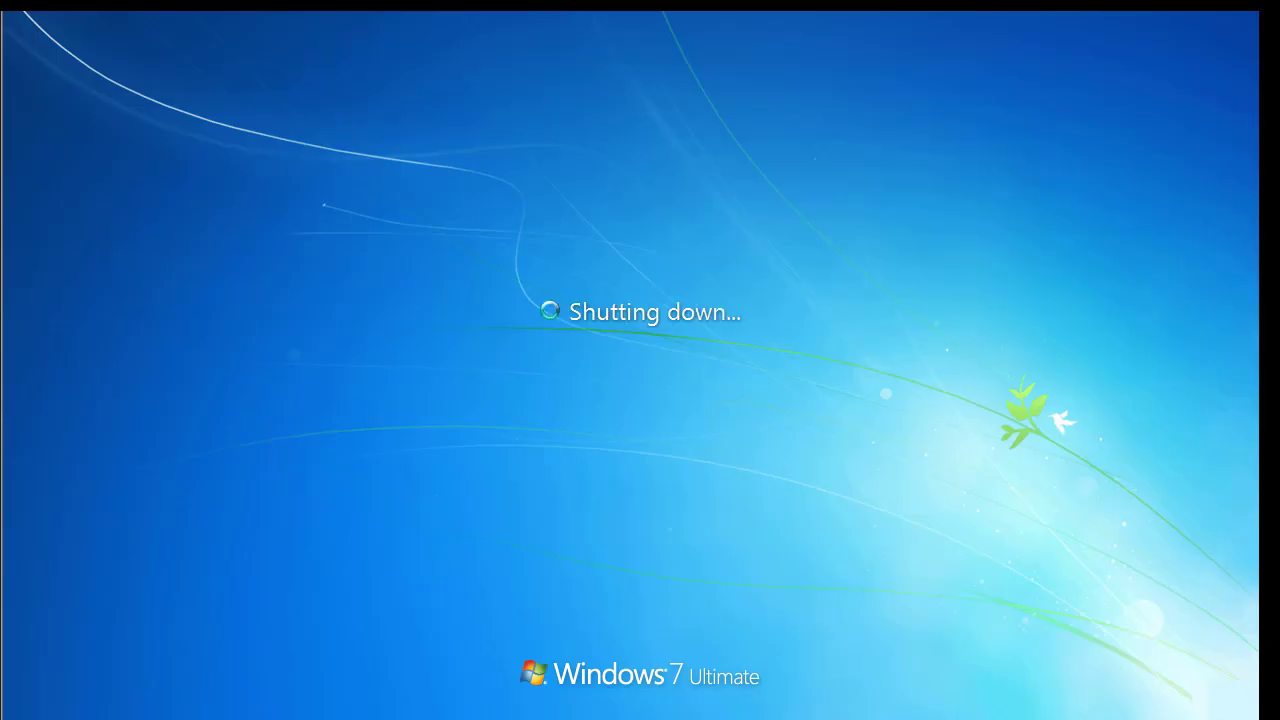